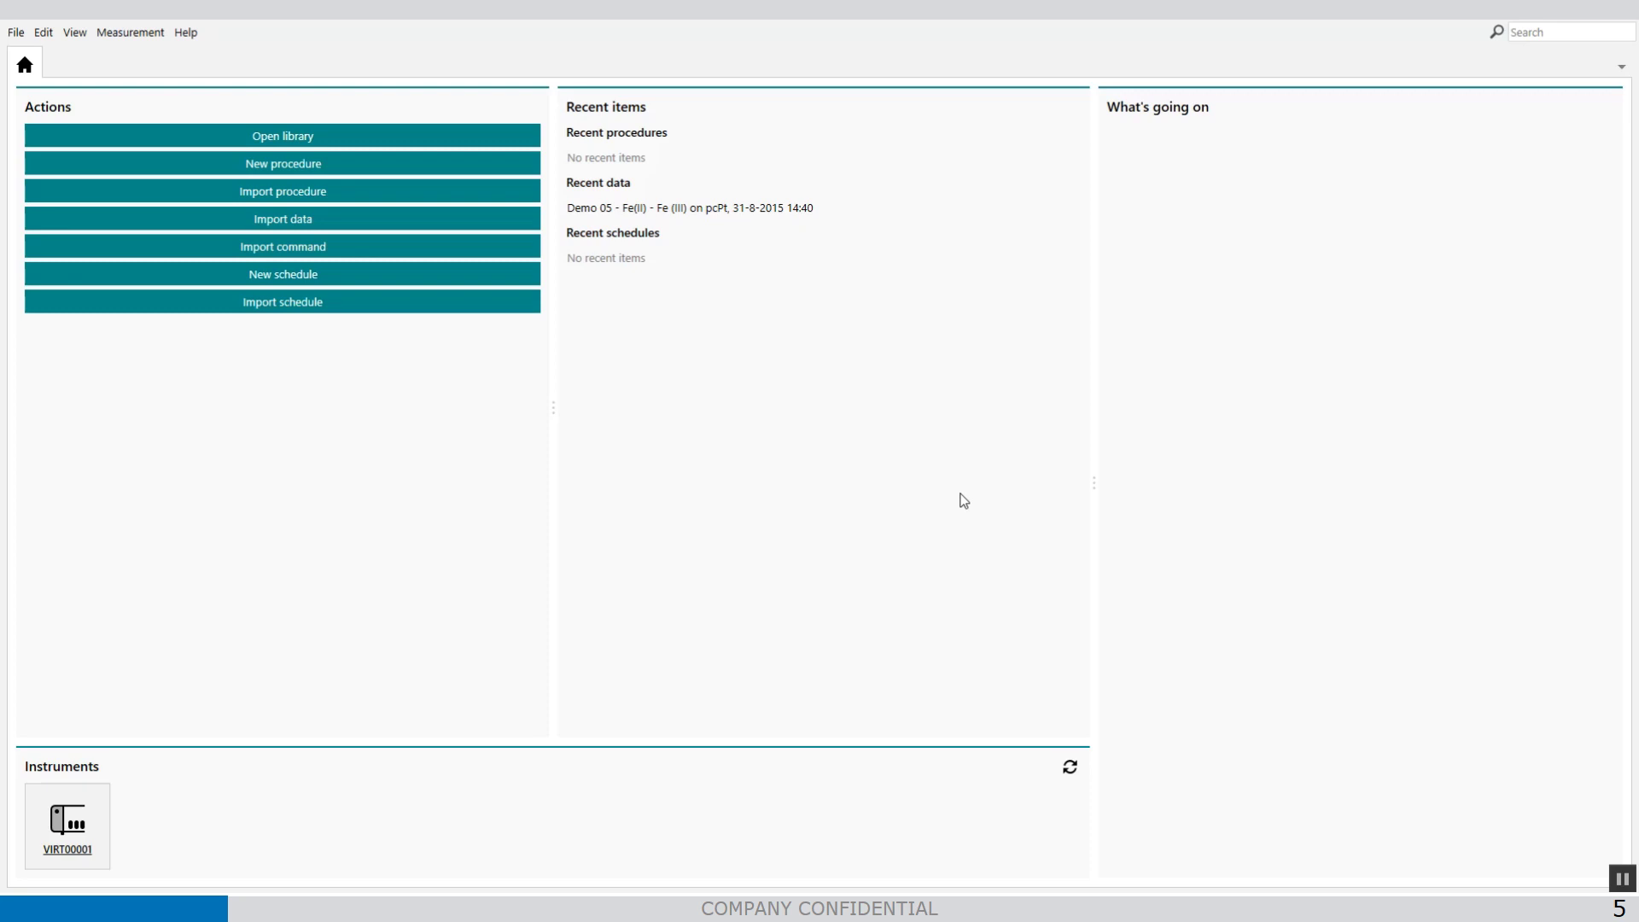
# Step: Open the NOVA library from the Actions panel on the home screen
pyautogui.click(319, 136)
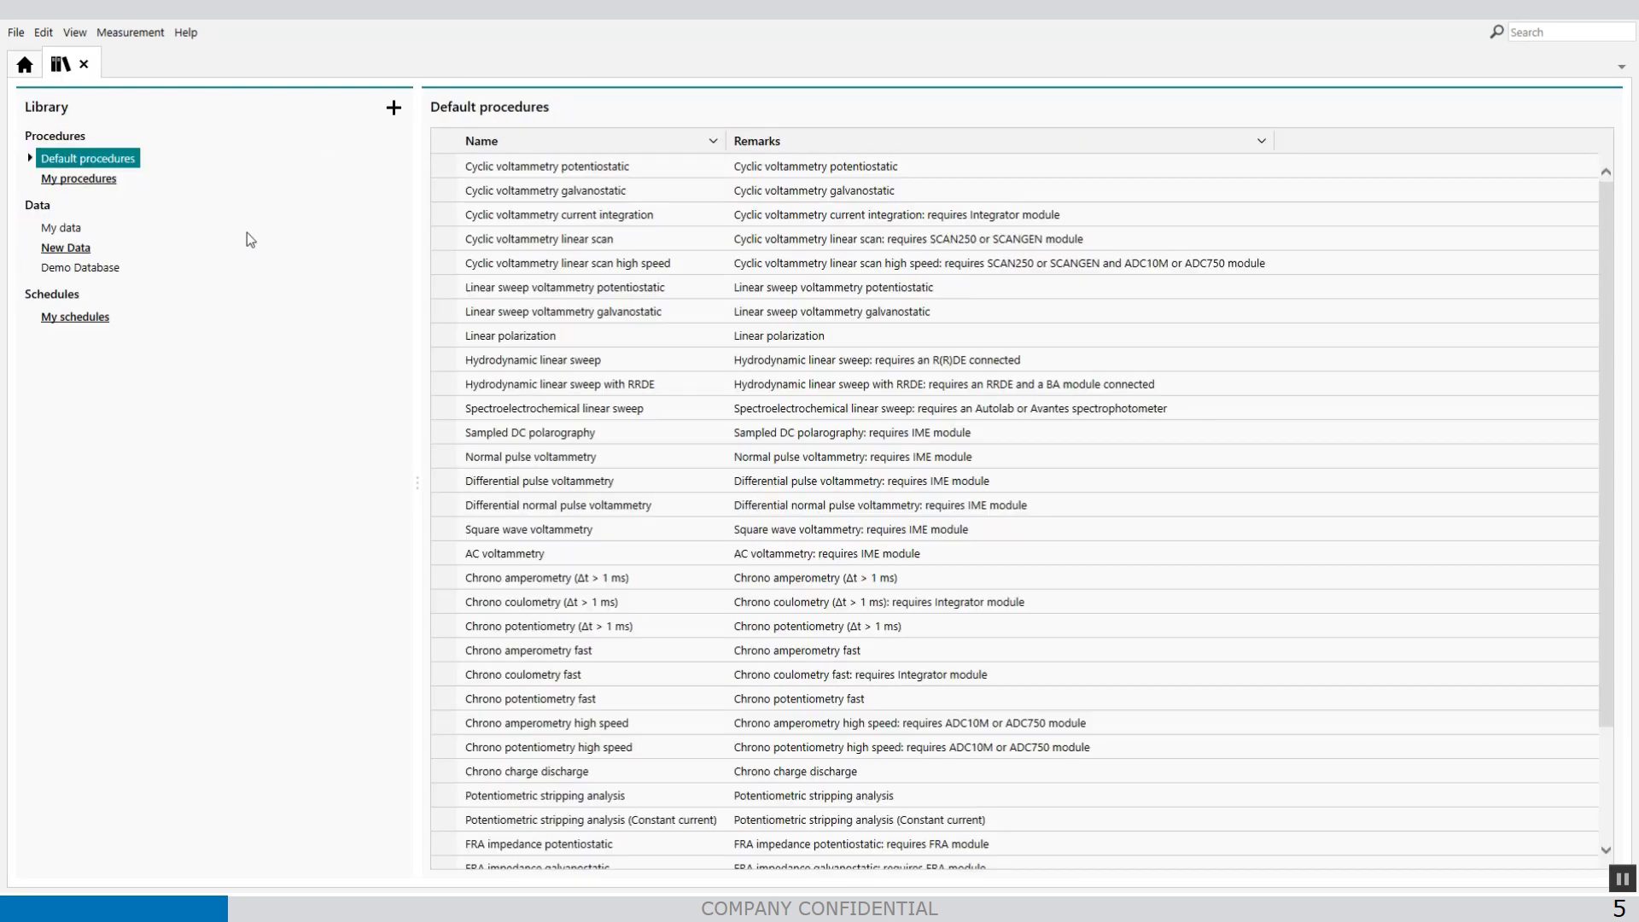
# Step: Open the Demo 05 - Fe(II) - Fe (III) on pcPt data set from the Demo Database list
pyautogui.click(103, 269)
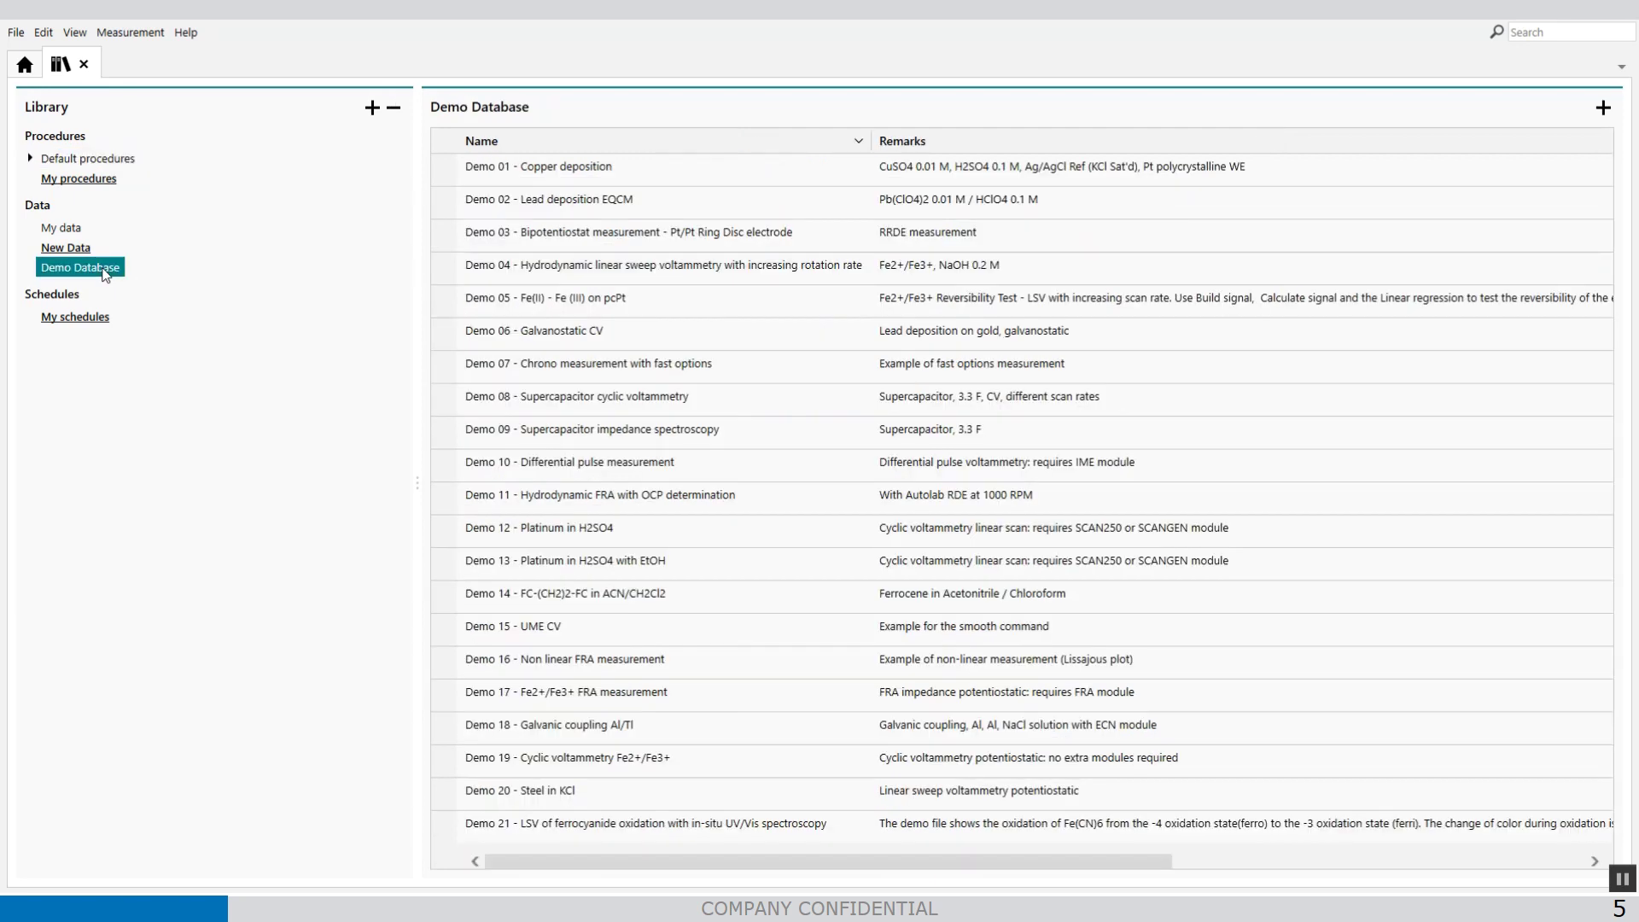
pyautogui.moveTo(706, 406)
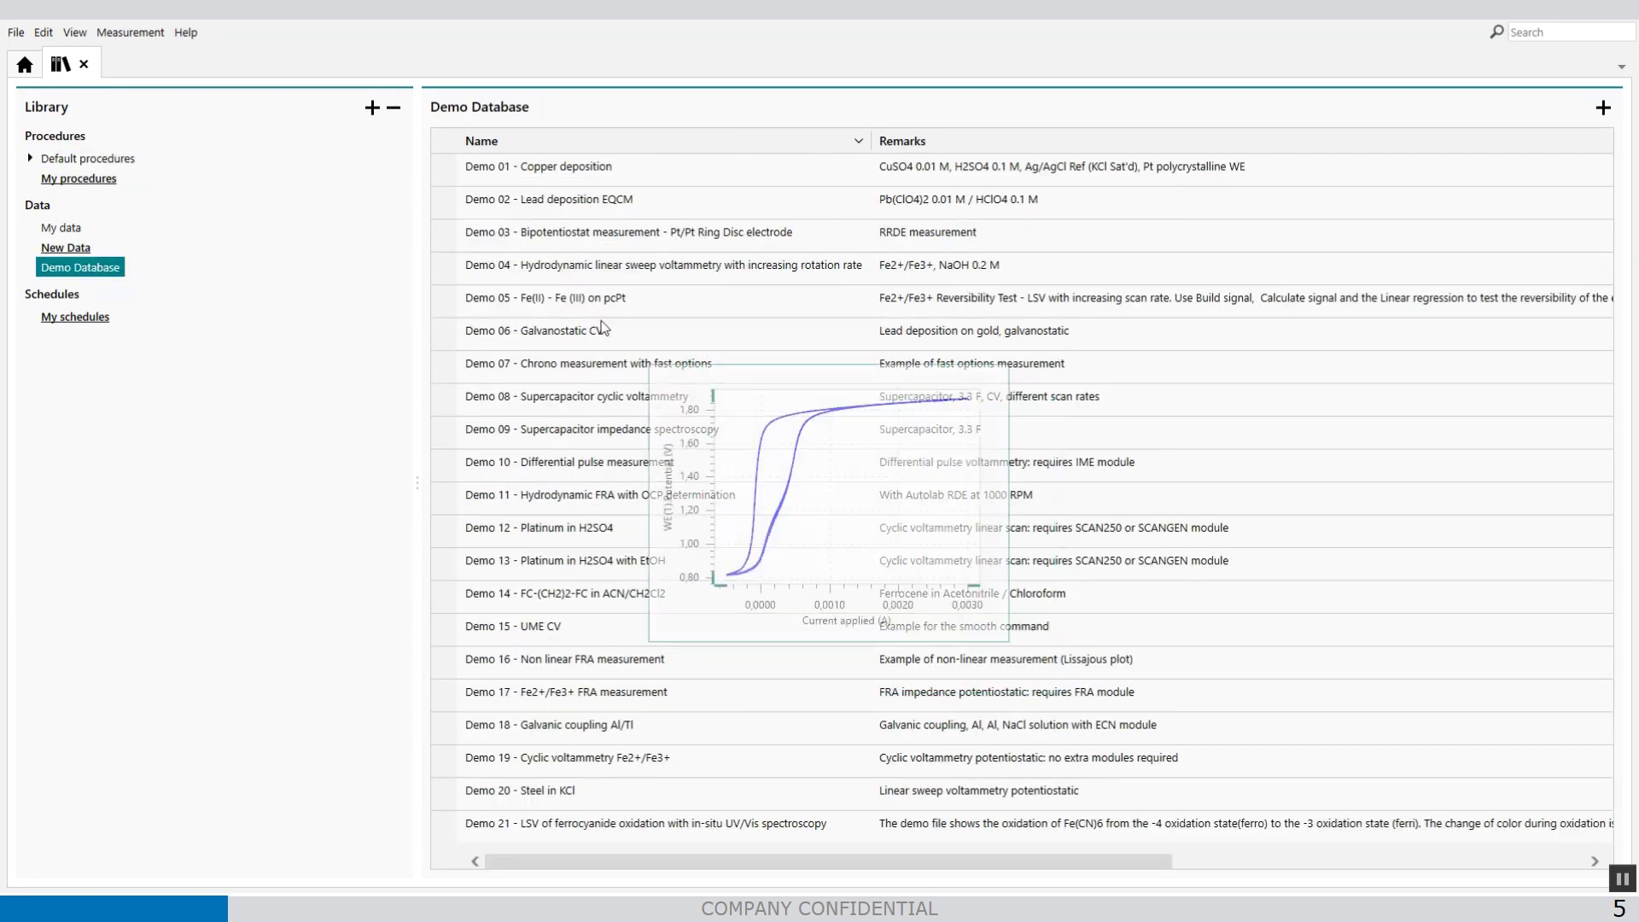
pyautogui.moveTo(549, 313)
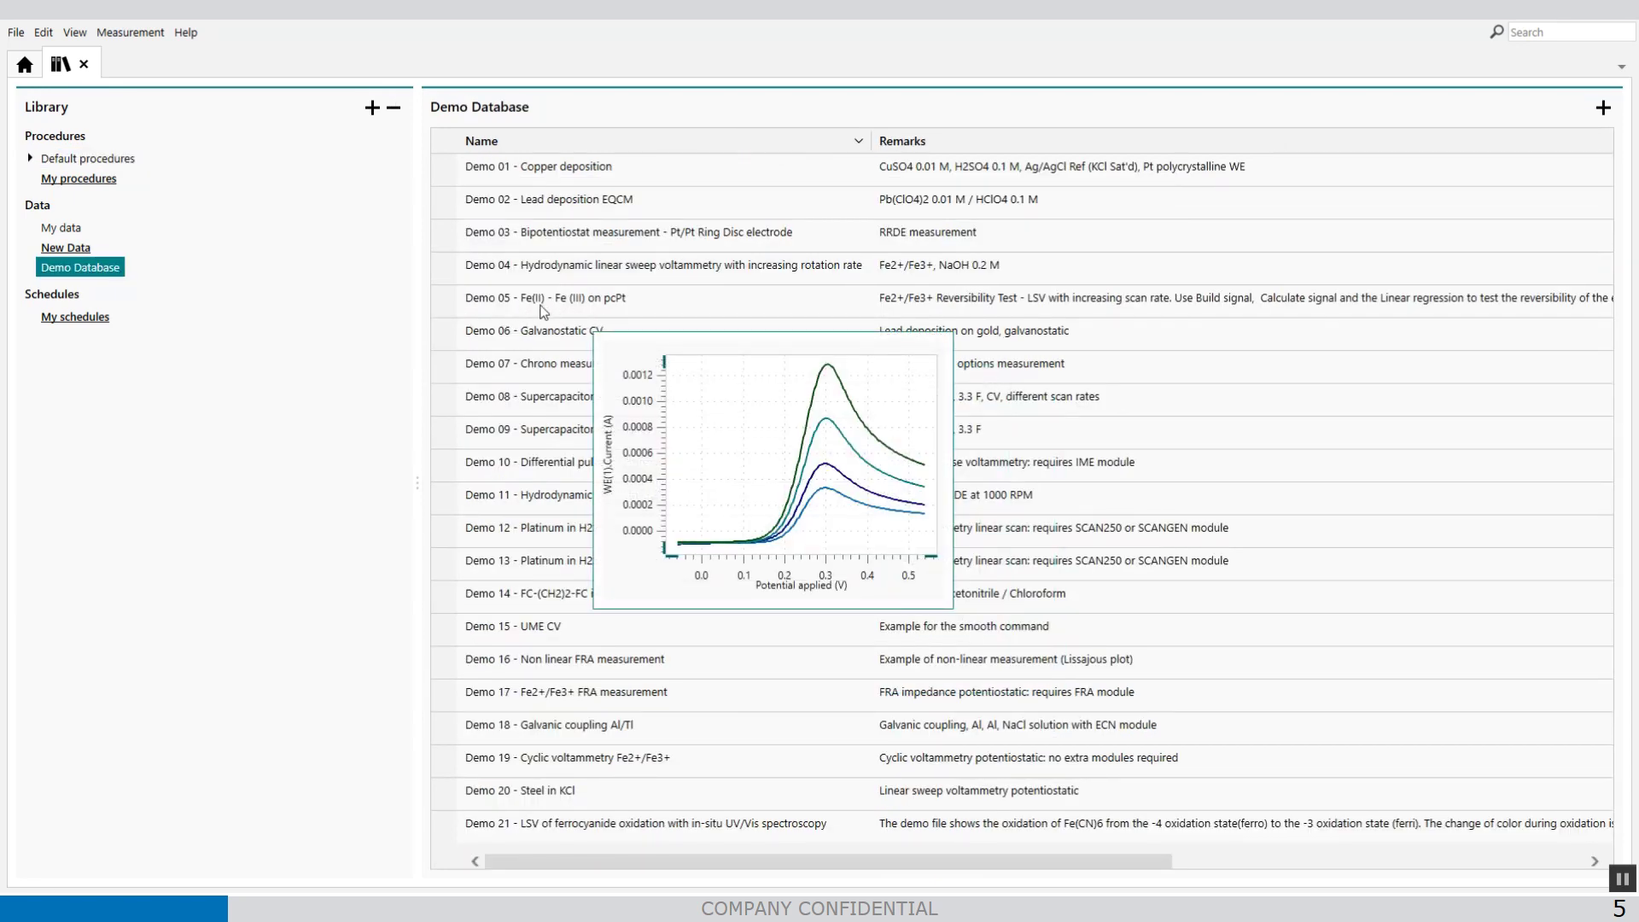
pyautogui.doubleClick(533, 310)
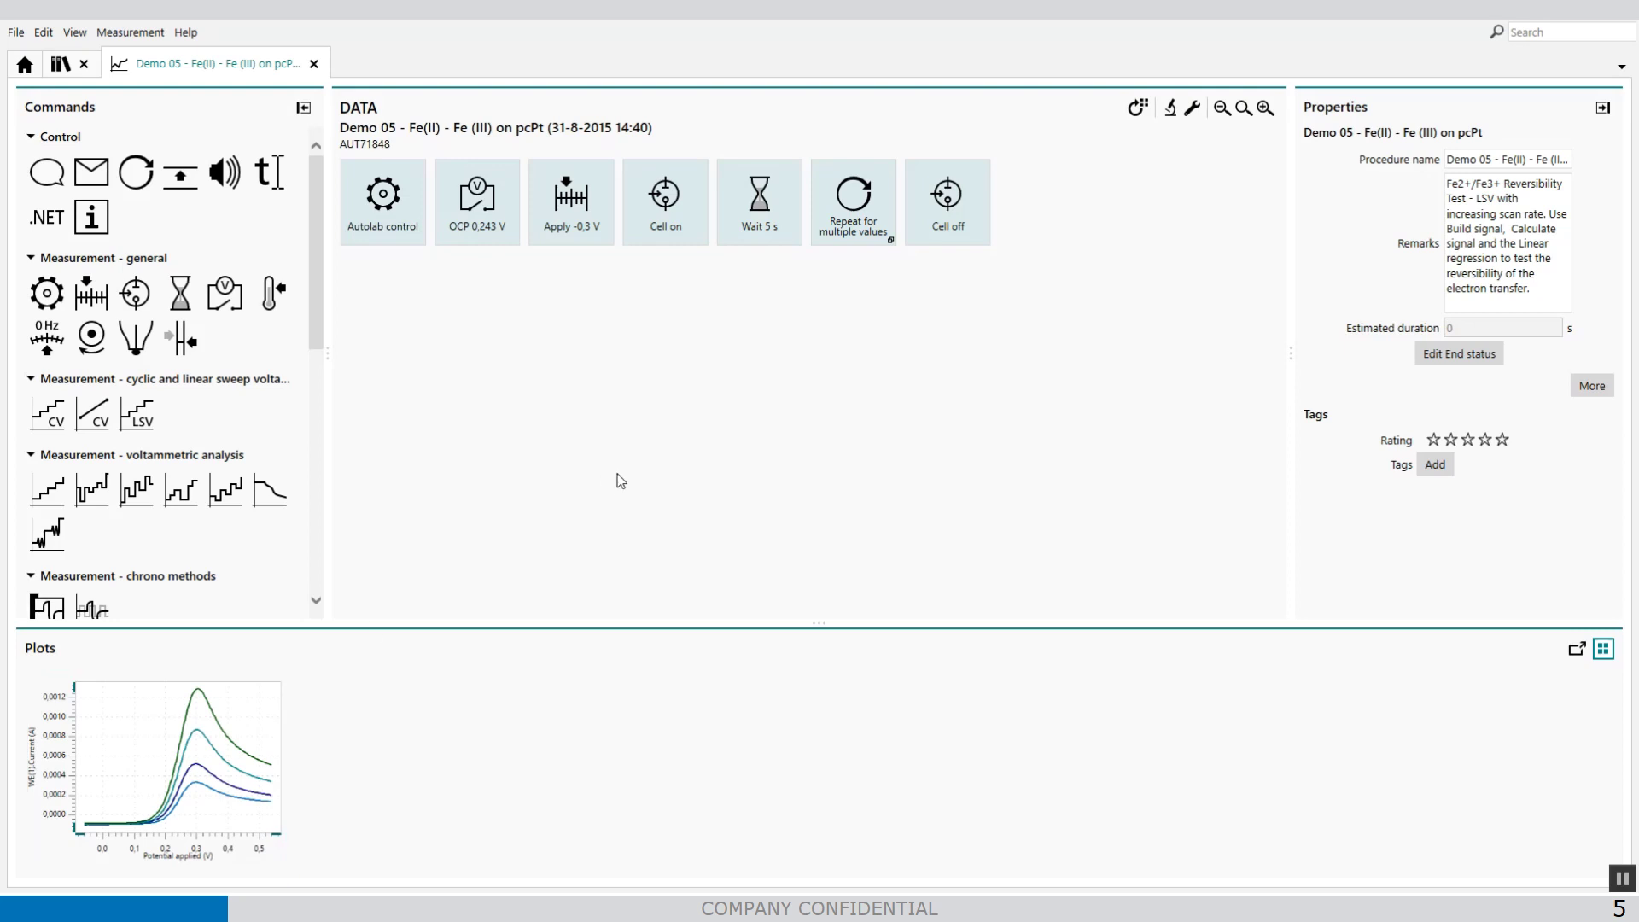
pyautogui.click(864, 229)
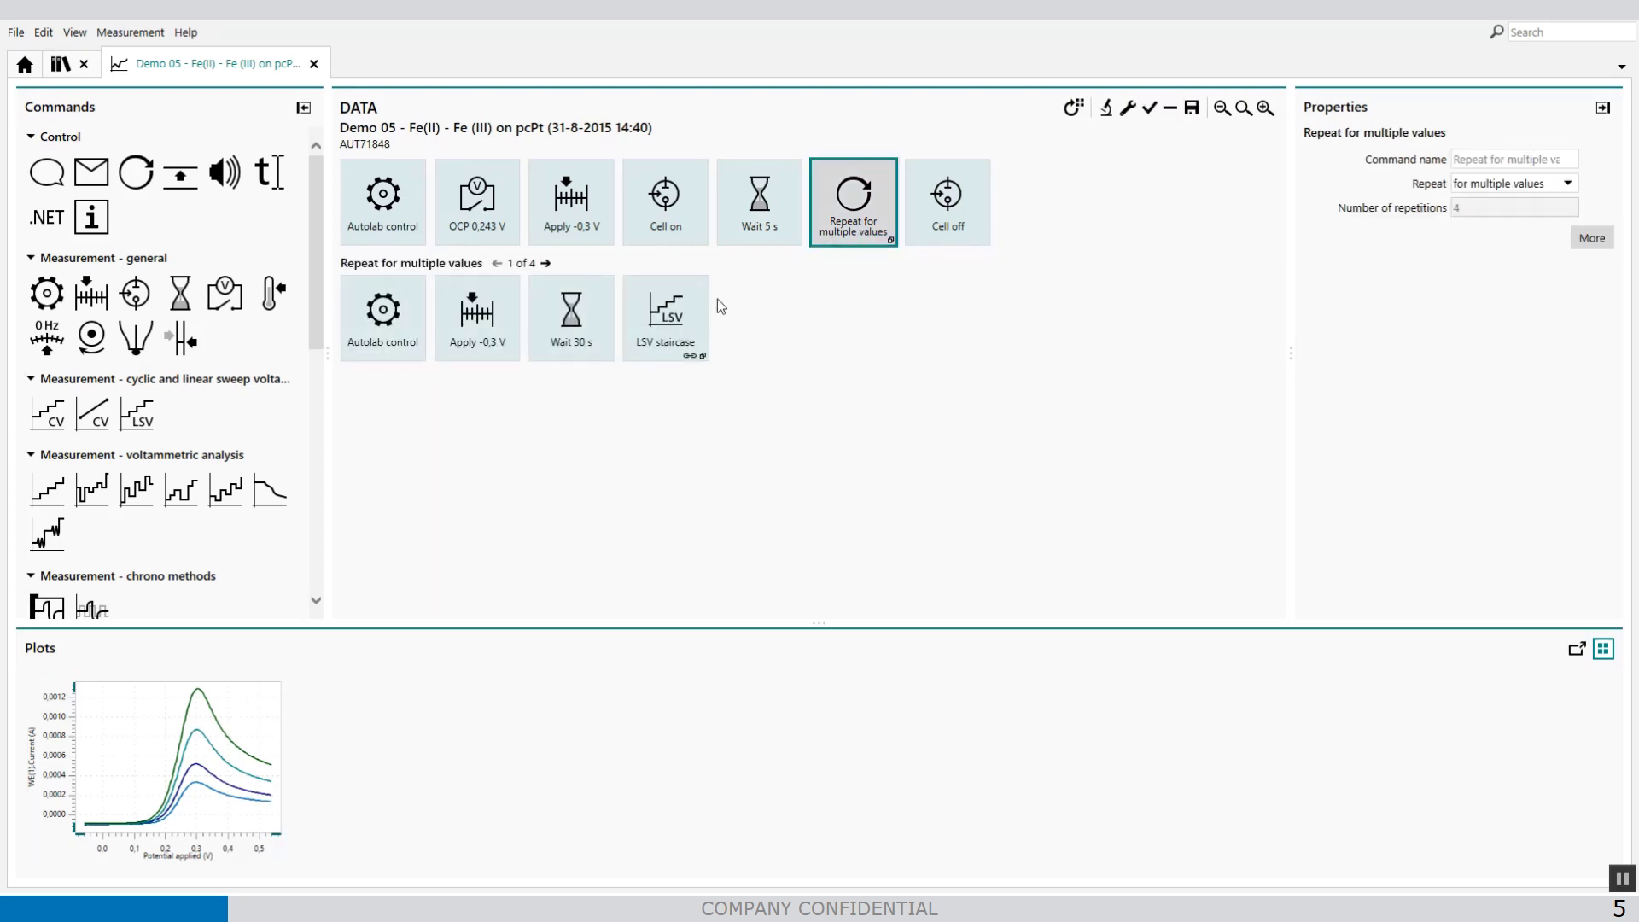
pyautogui.click(657, 321)
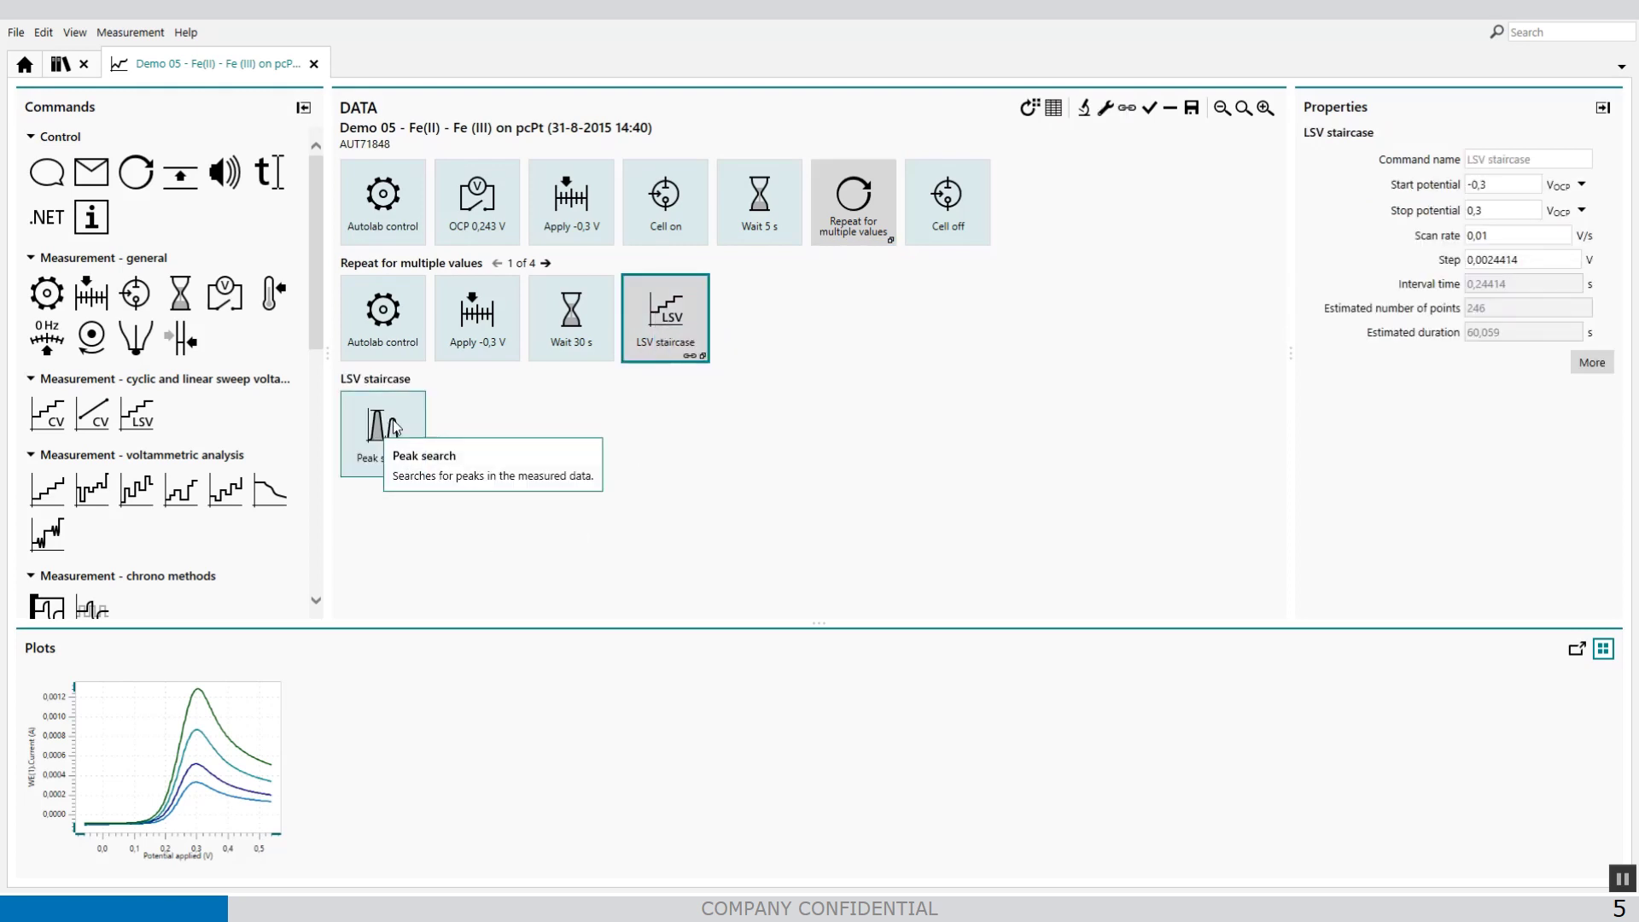
pyautogui.click(808, 425)
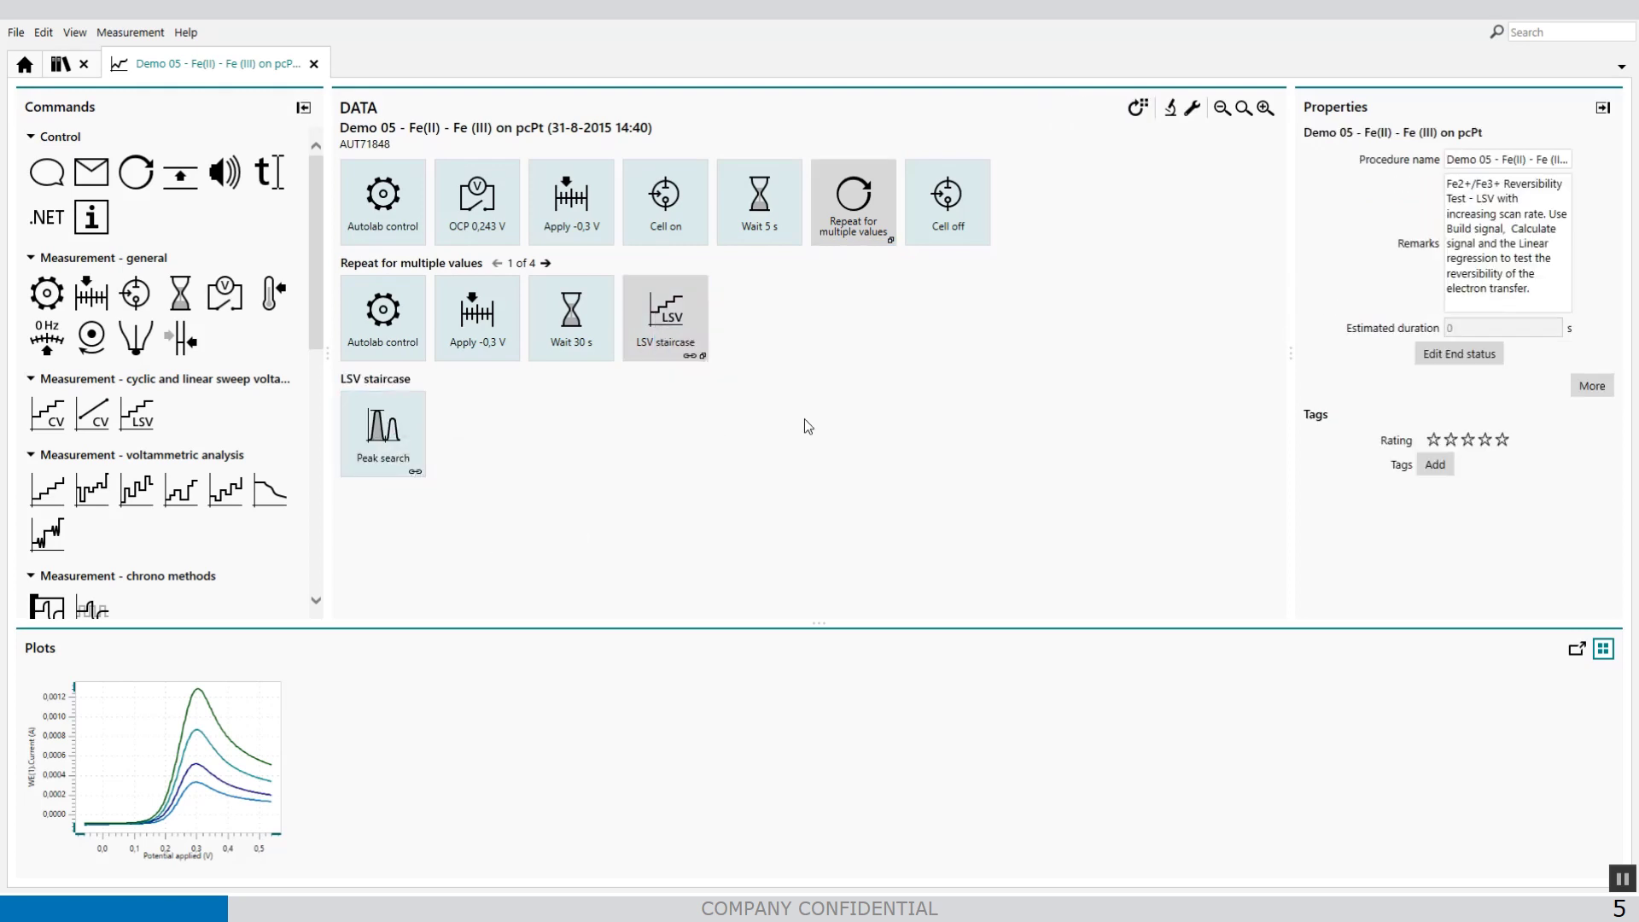
pyautogui.click(916, 242)
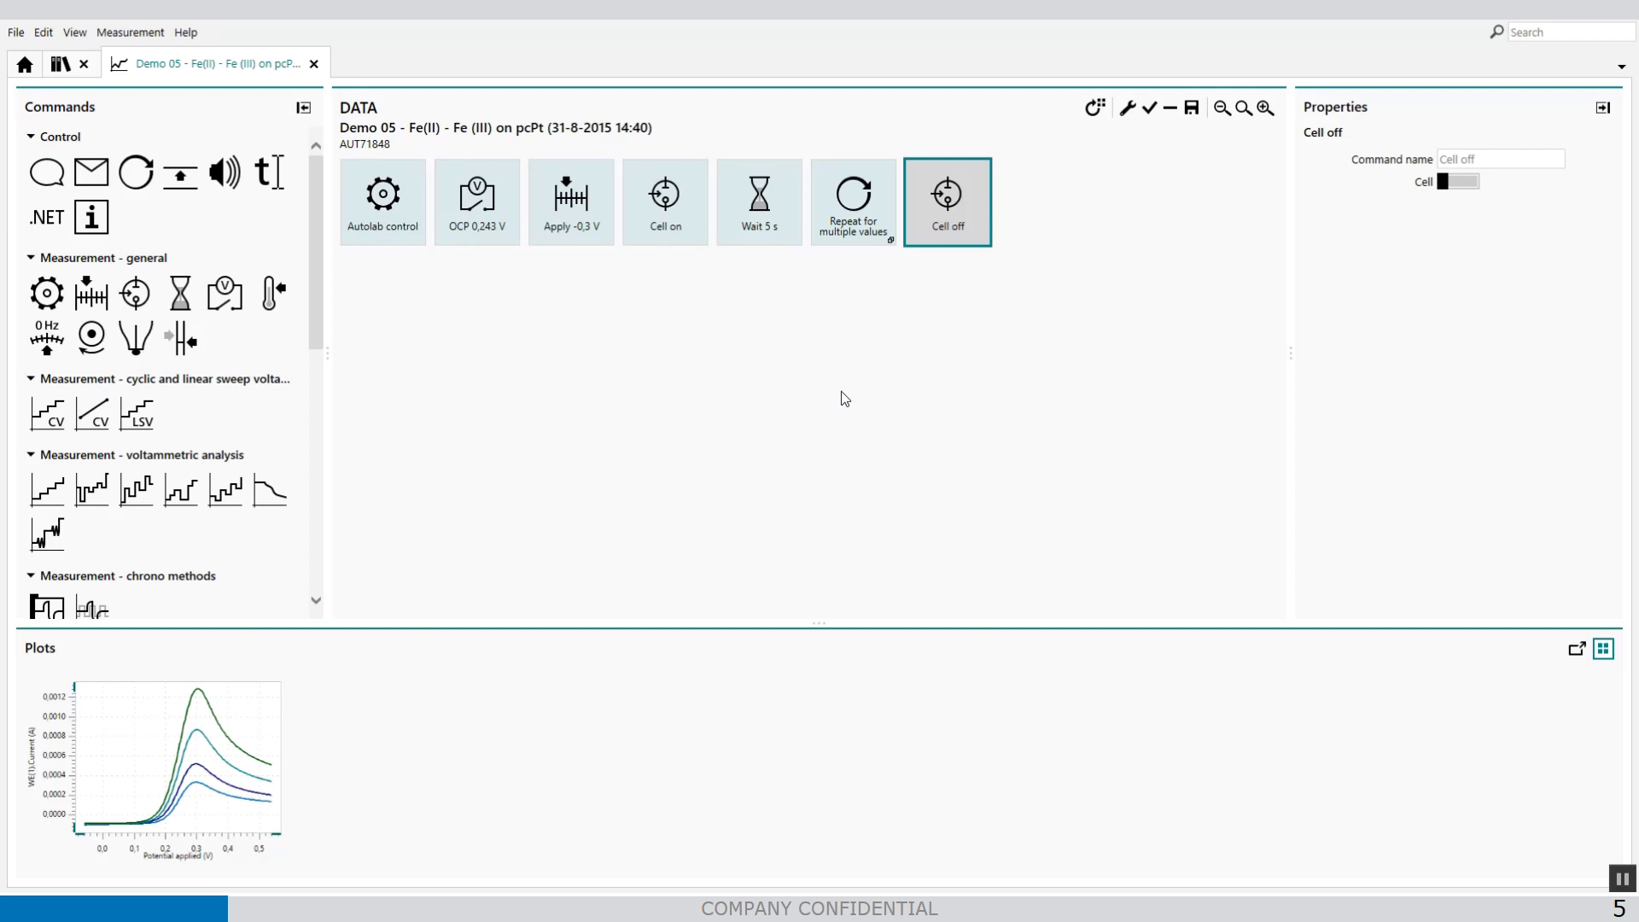
# Step: Place two Build signal commands after Cell off and select the first one
pyautogui.scroll(-3, 204, 350)
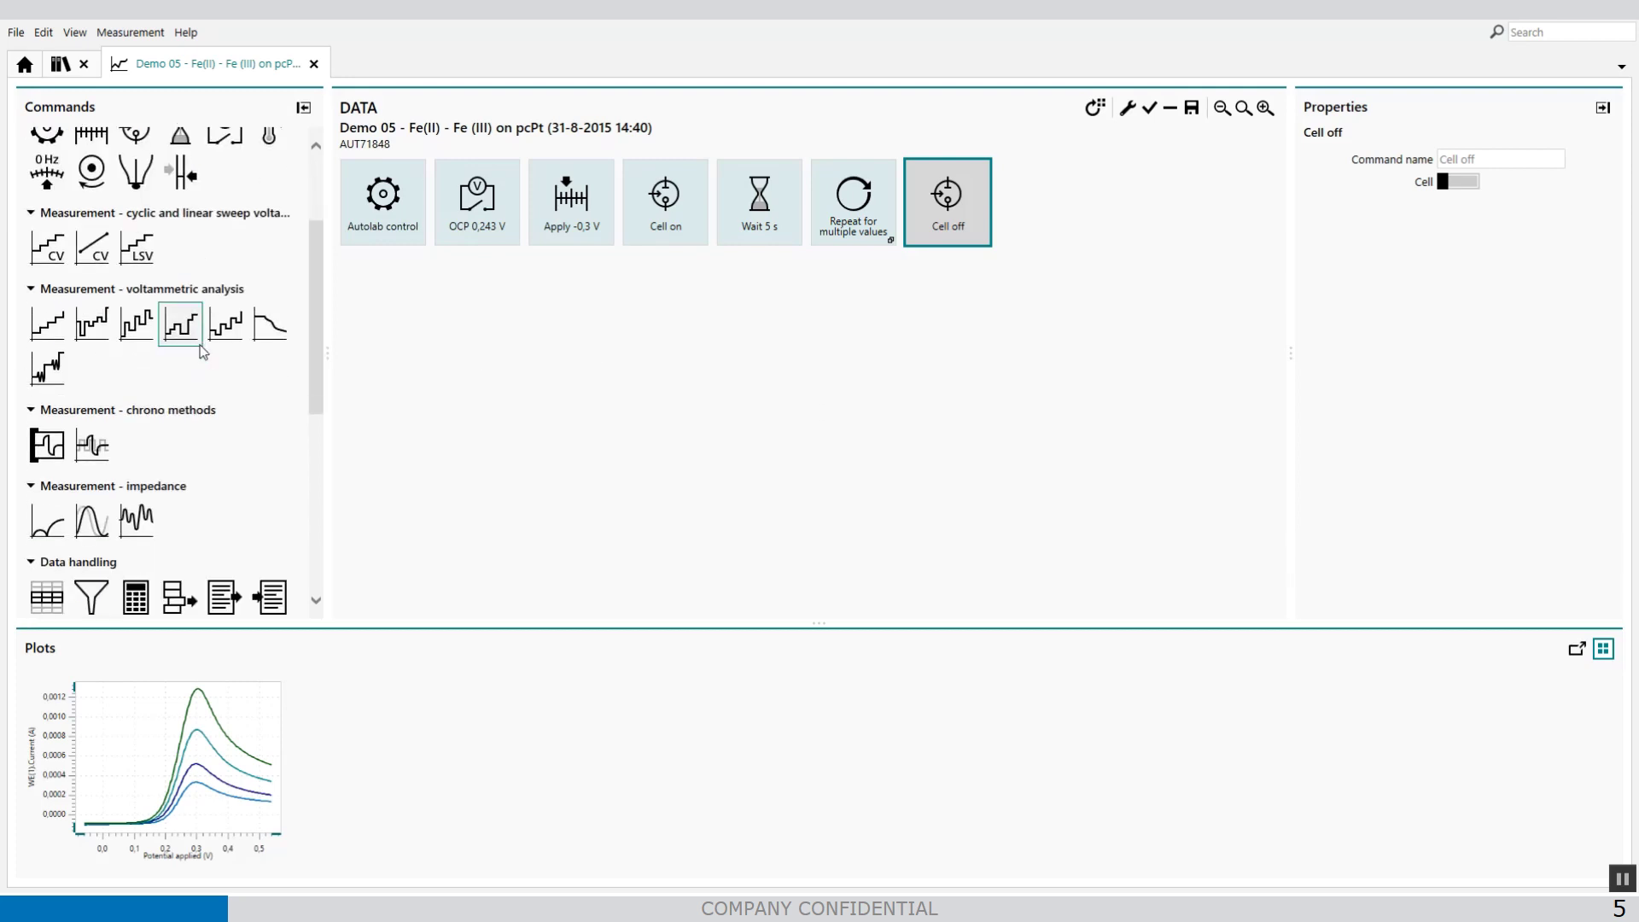
pyautogui.scroll(-2, 200, 345)
pyautogui.moveTo(136, 475); pyautogui.dragTo(1016, 189)
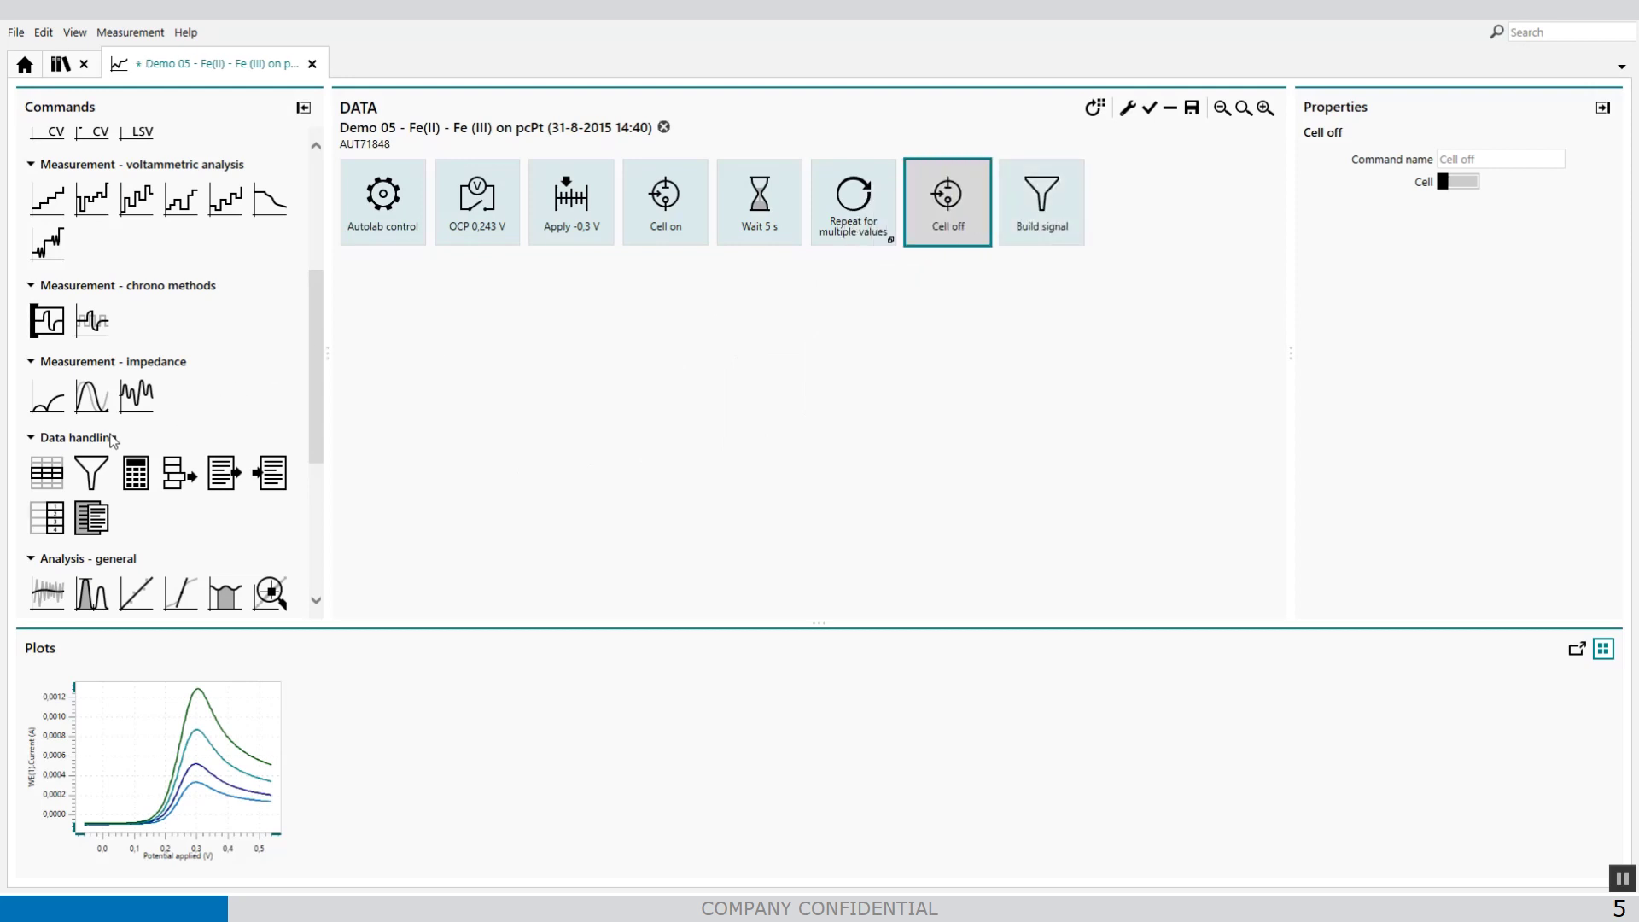
pyautogui.moveTo(91, 472); pyautogui.dragTo(1108, 226)
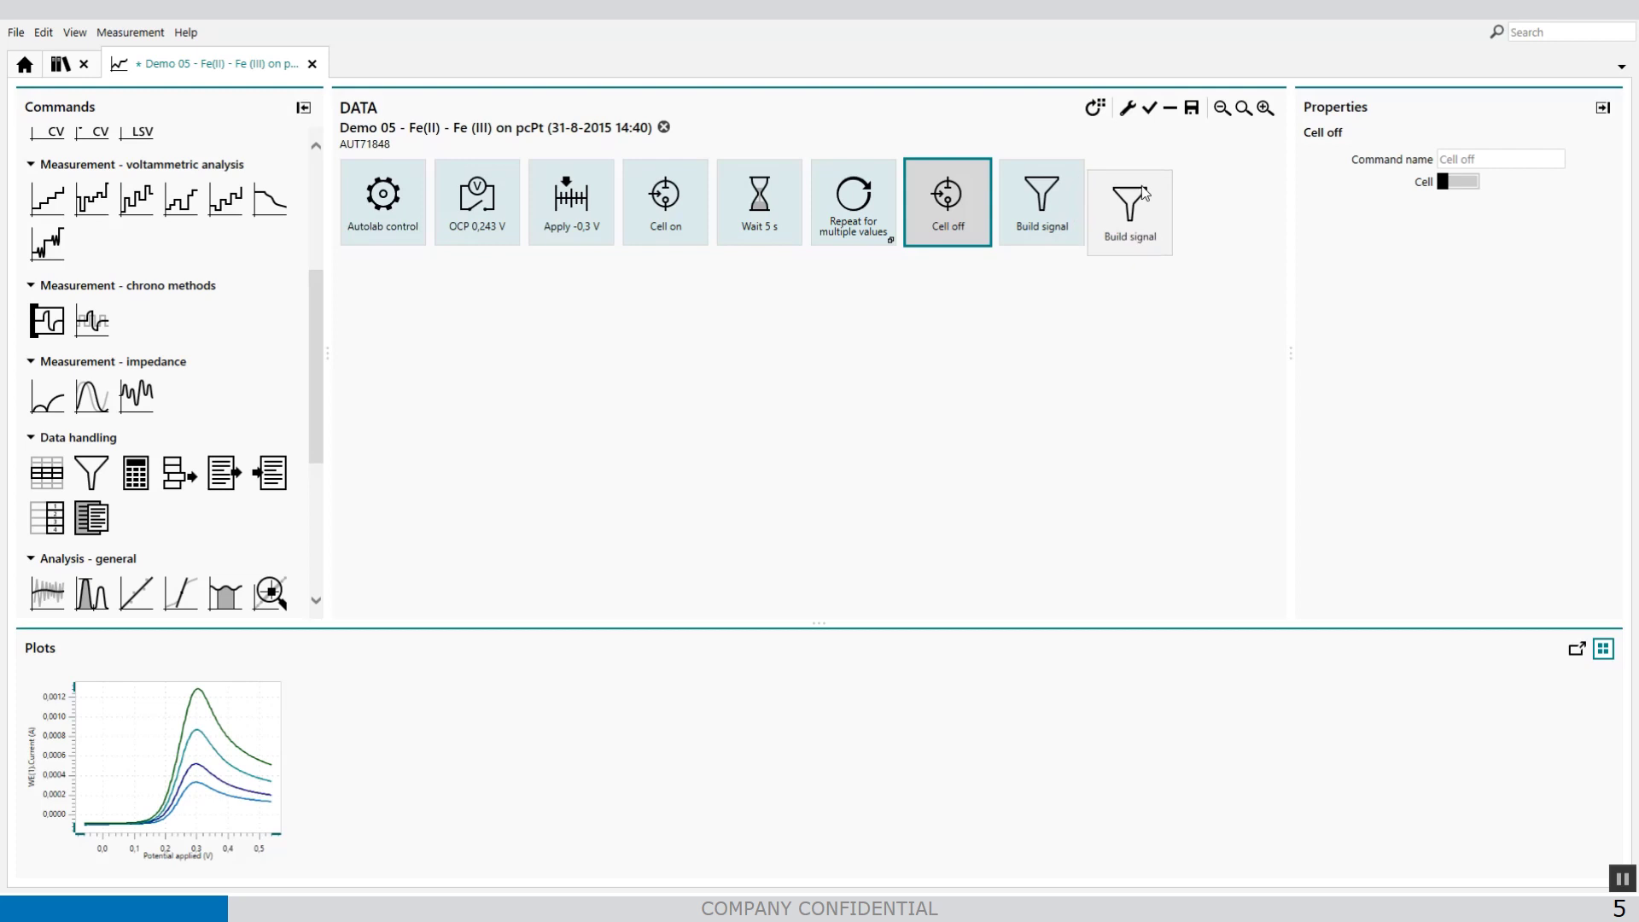
pyautogui.click(1078, 231)
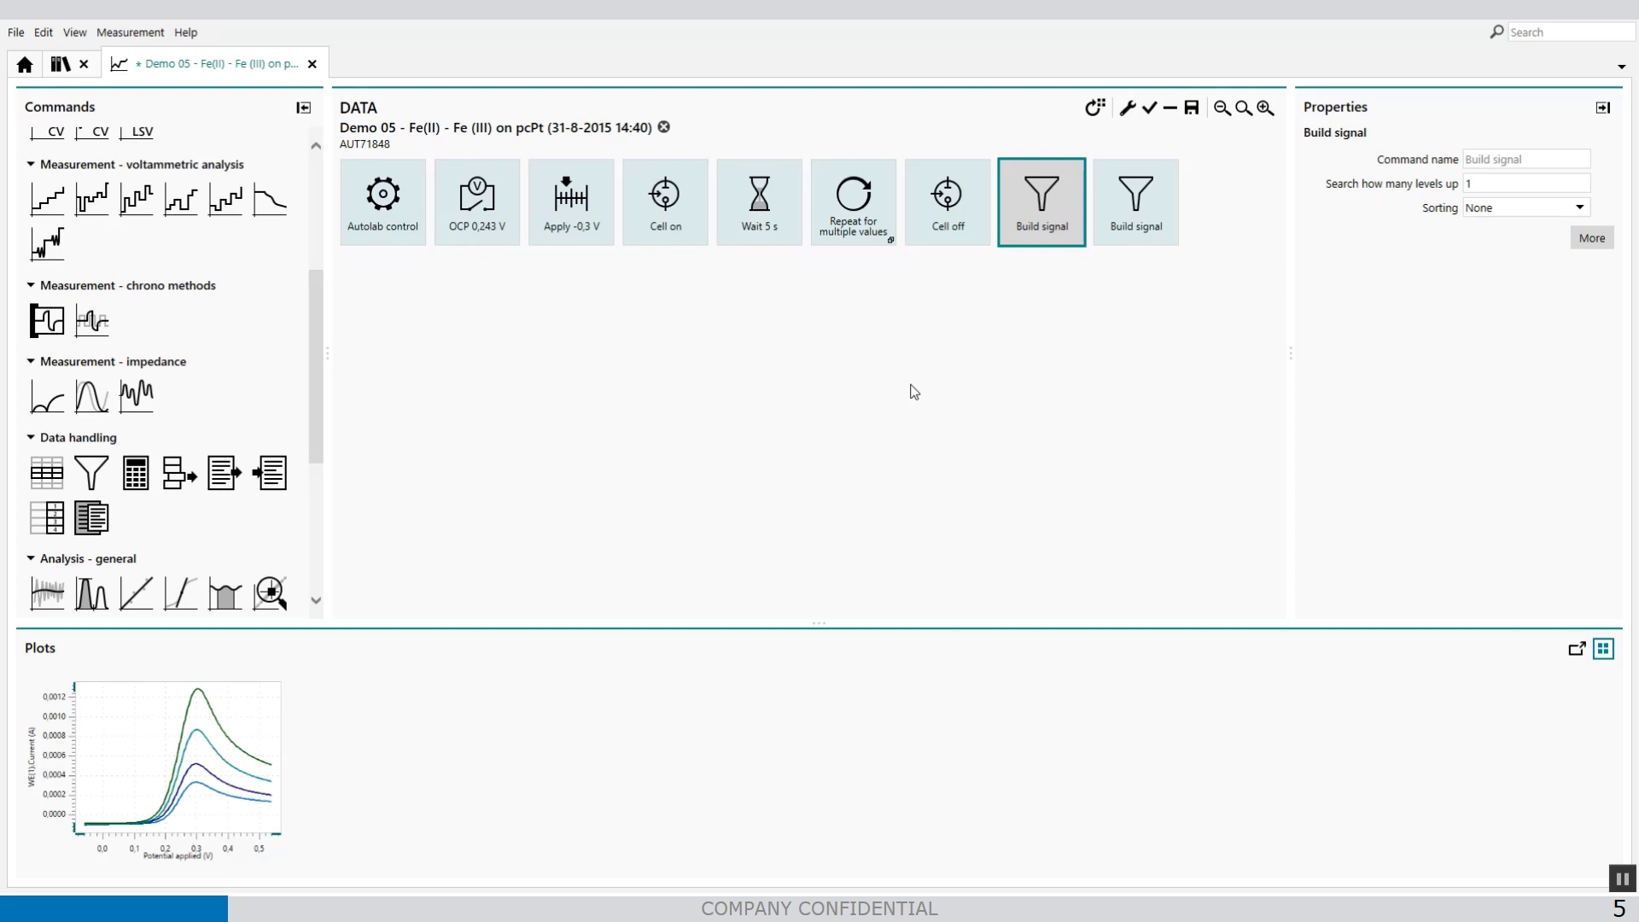
# Step: Filter the first Build signal on LSV staircase command type and collect its Scan rate values
pyautogui.doubleClick(1030, 219)
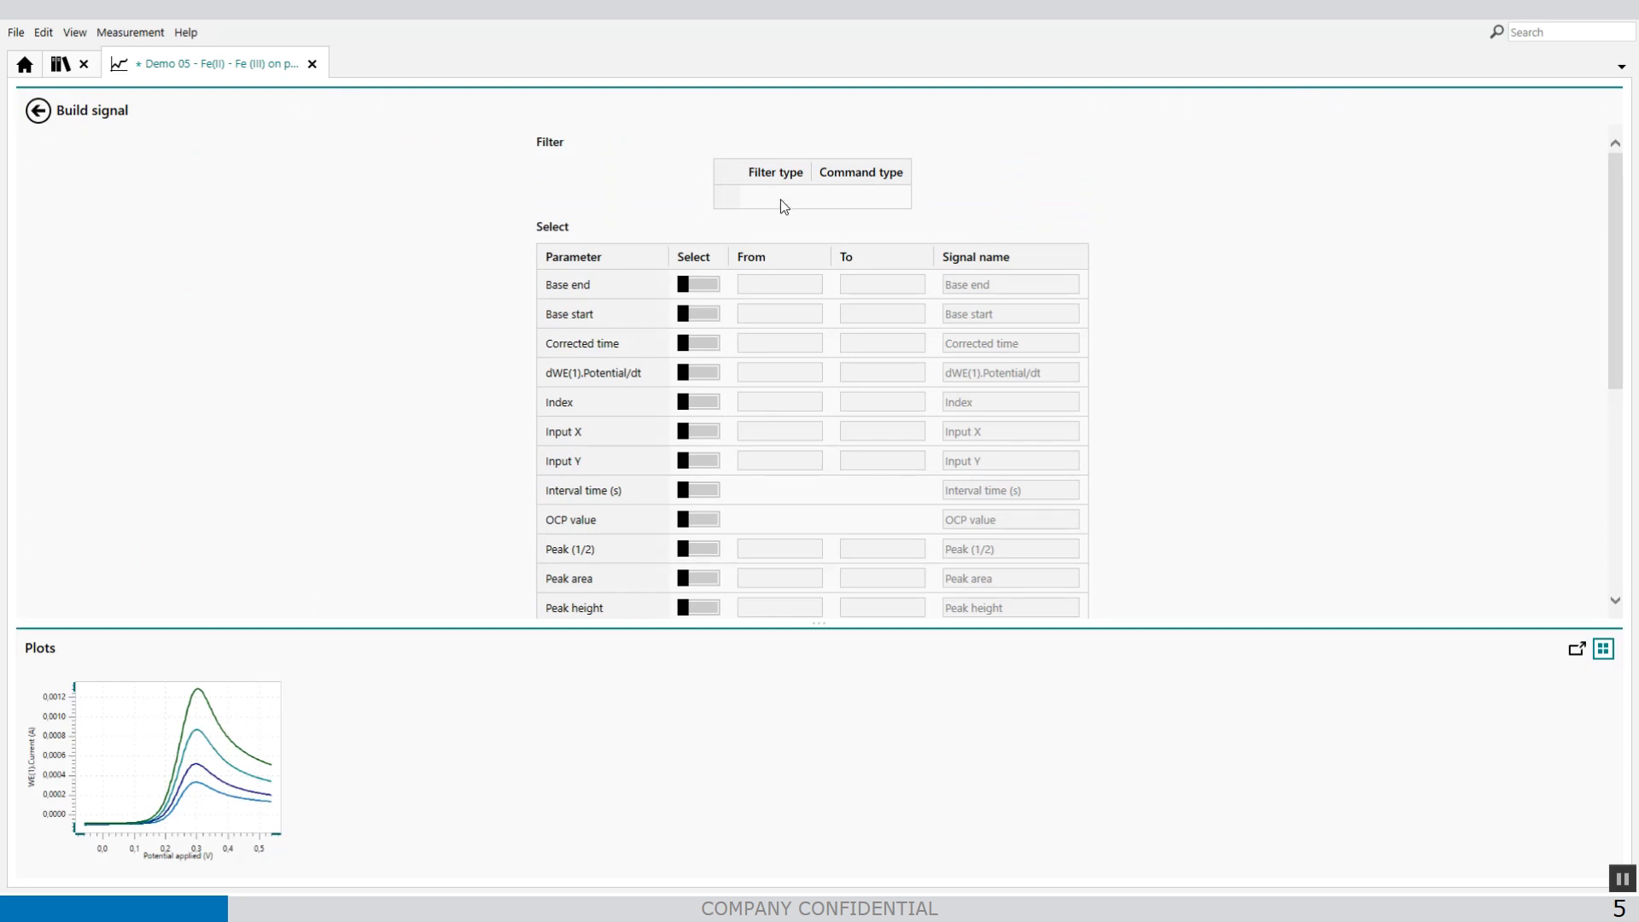
pyautogui.click(781, 198)
pyautogui.click(782, 219)
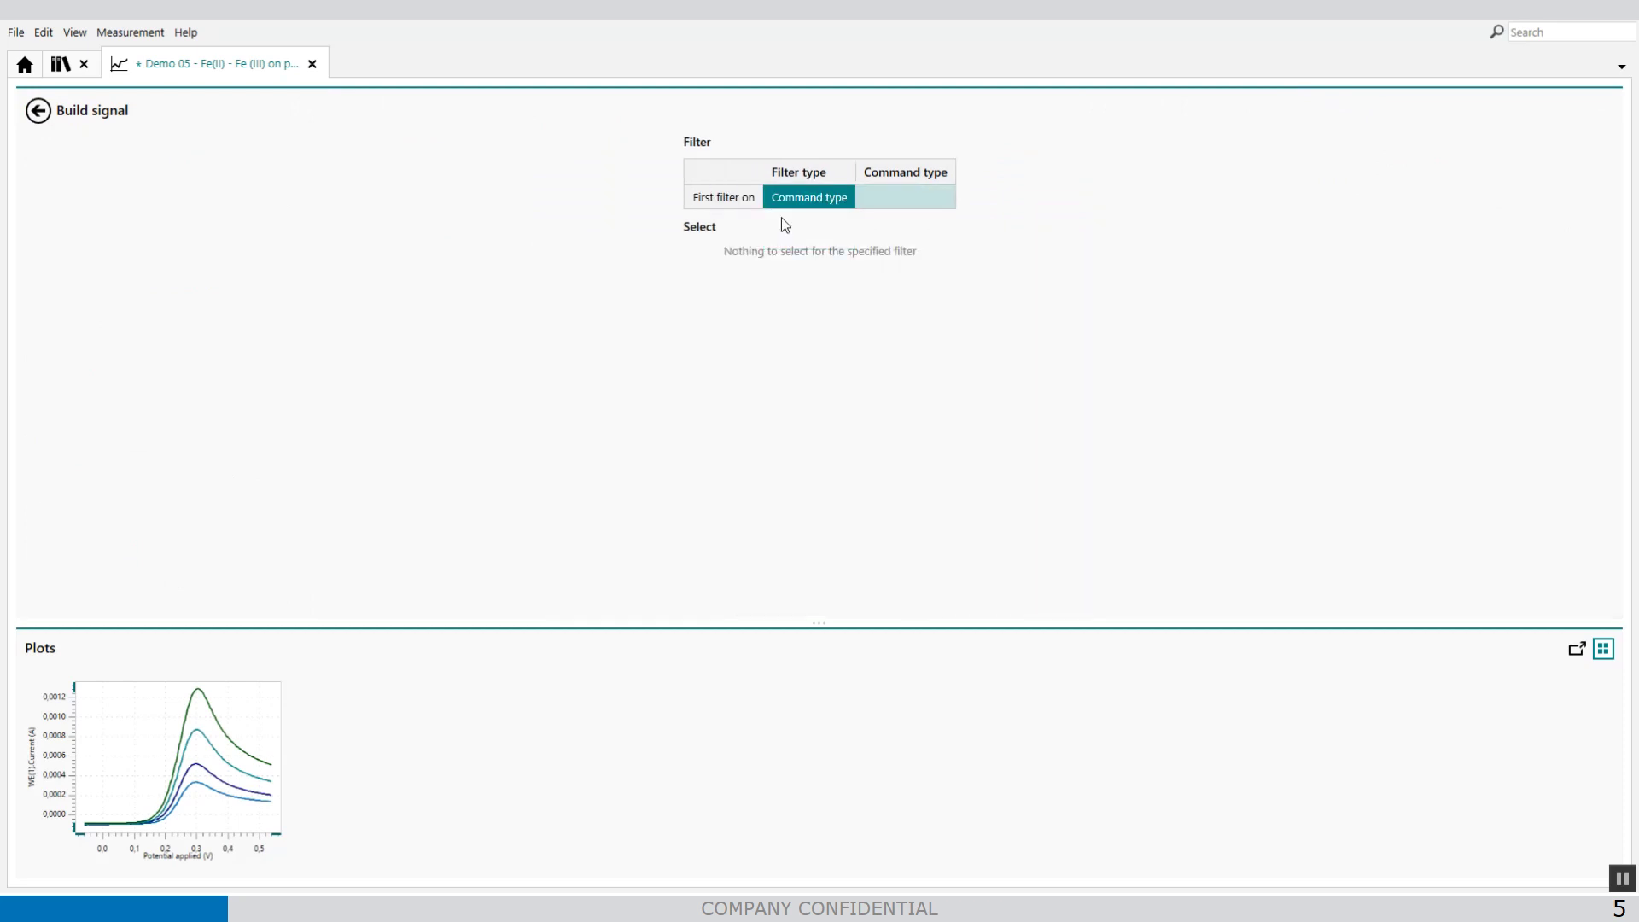
pyautogui.click(883, 203)
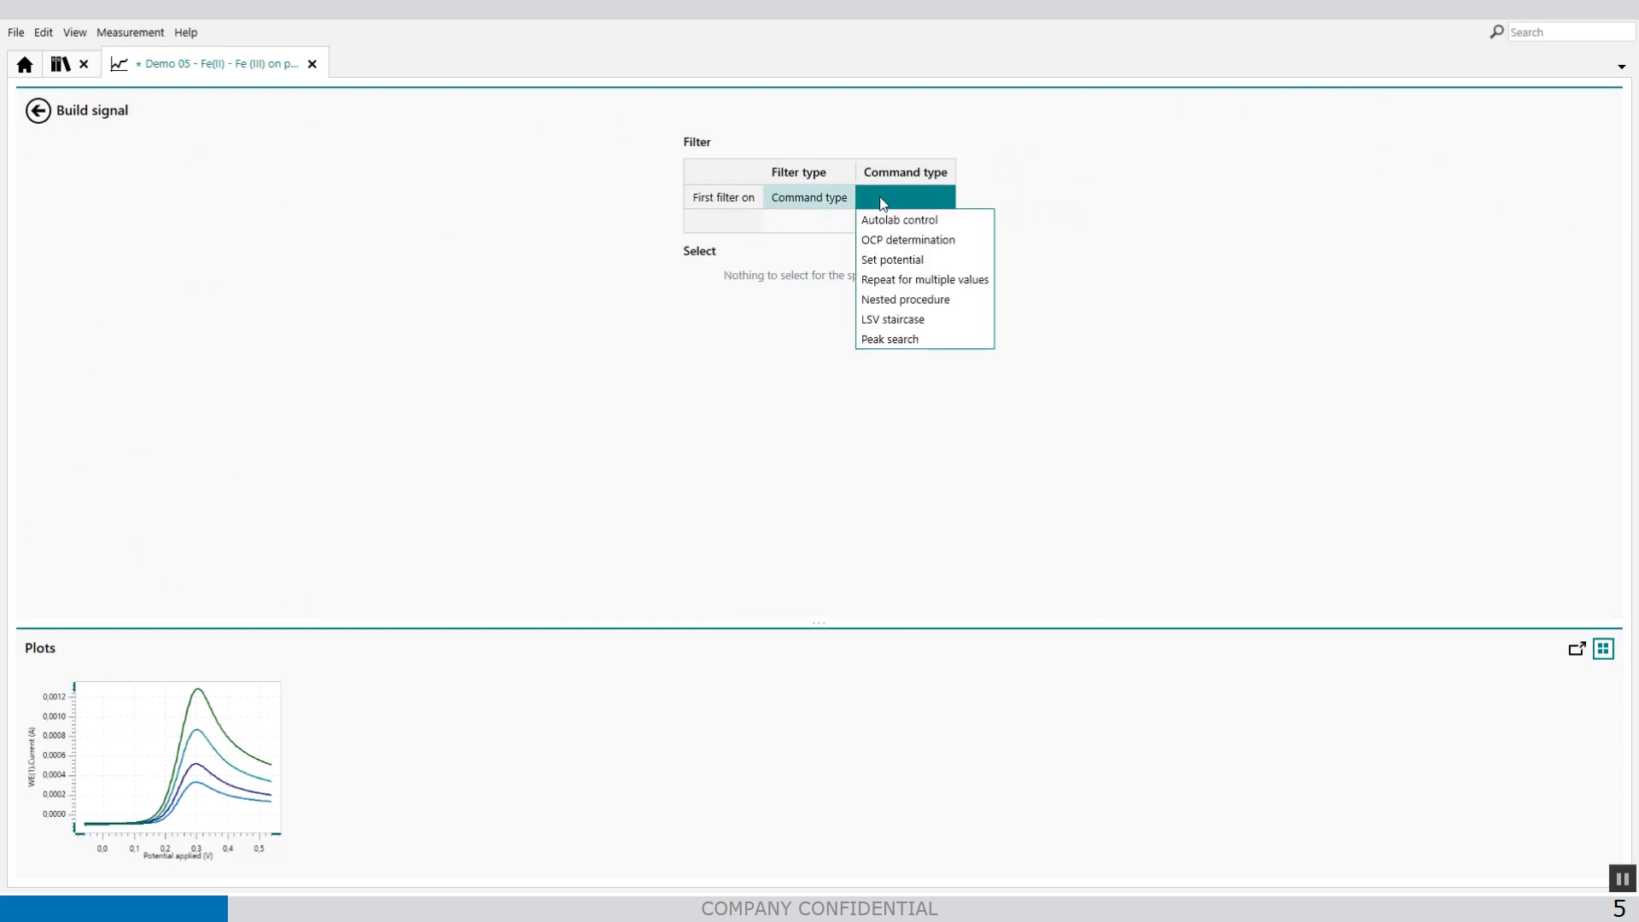
pyautogui.click(883, 321)
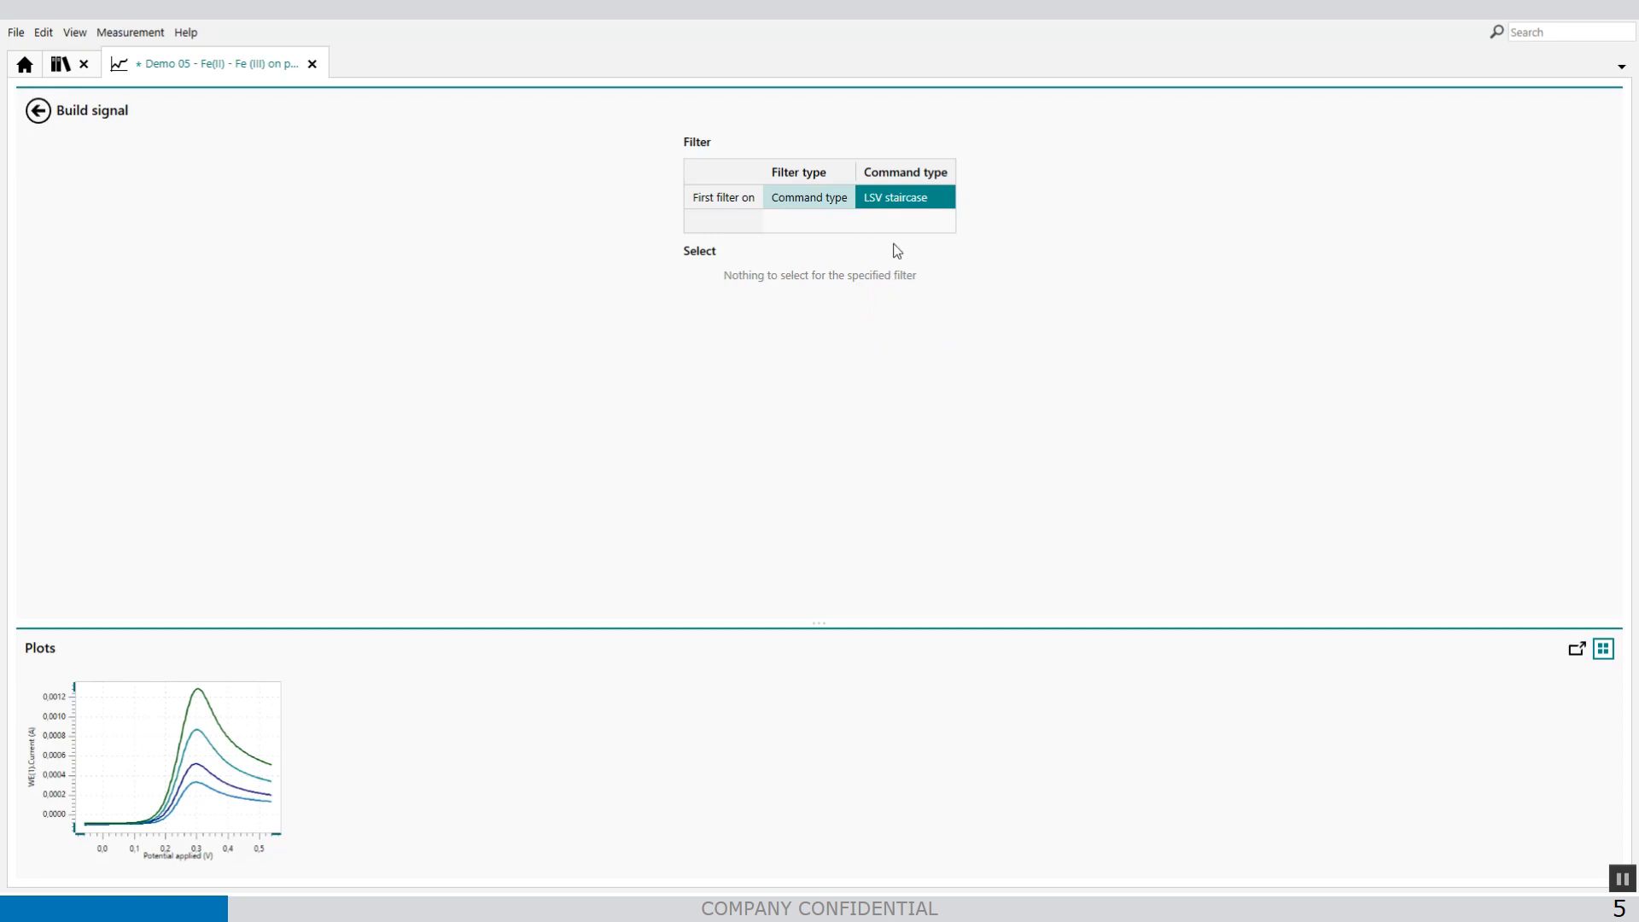
pyautogui.click(916, 203)
pyautogui.click(837, 196)
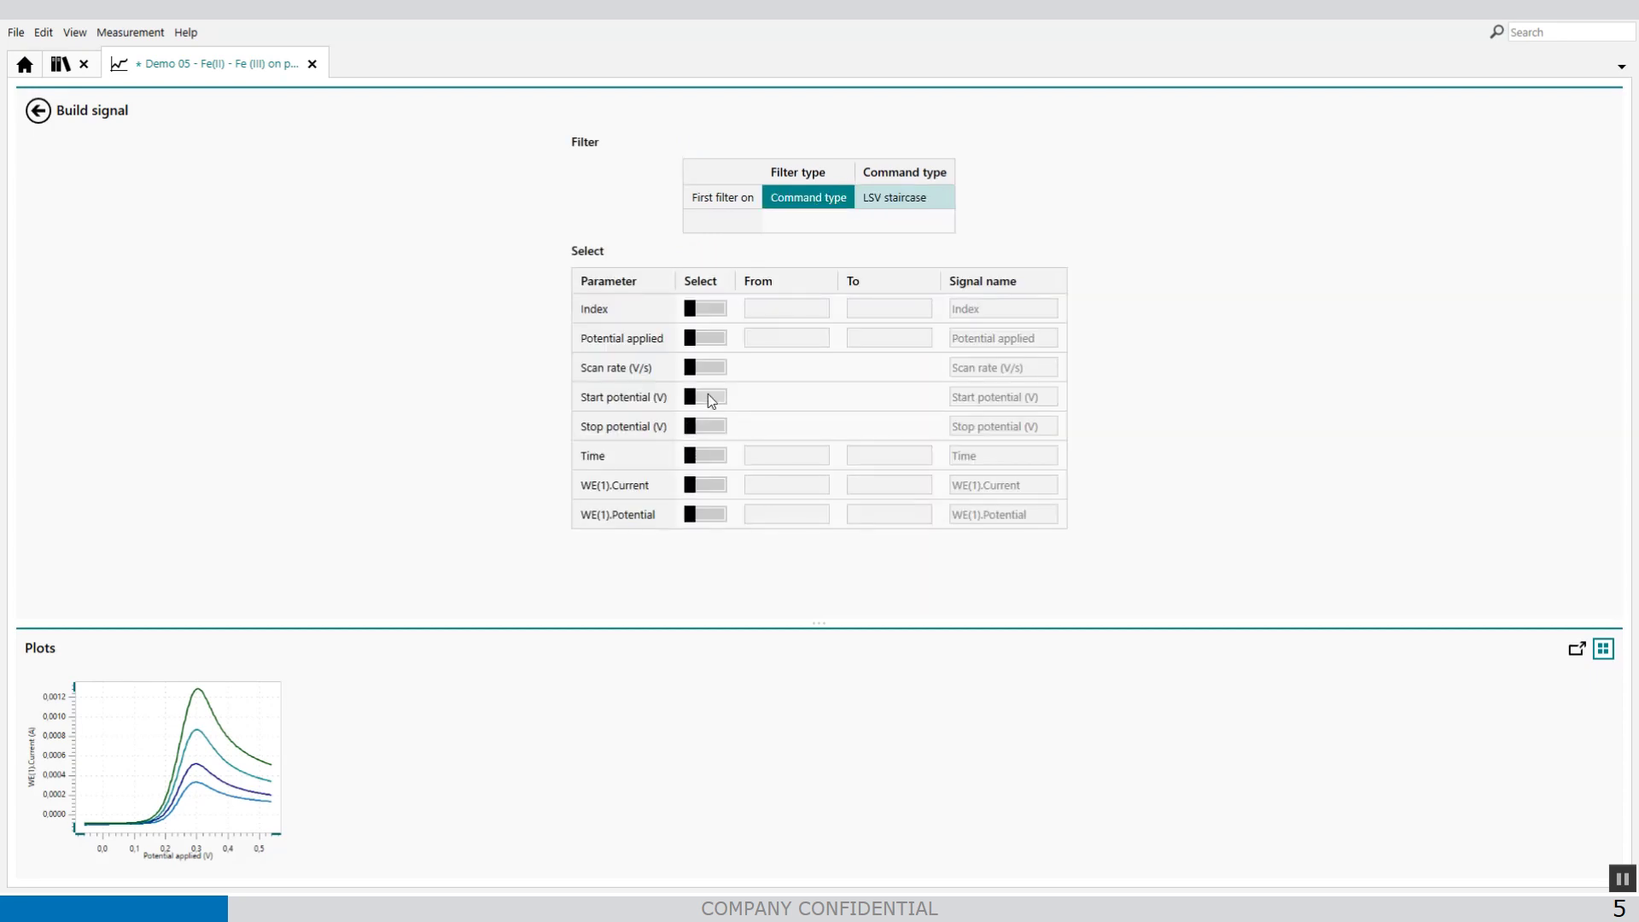
pyautogui.click(719, 372)
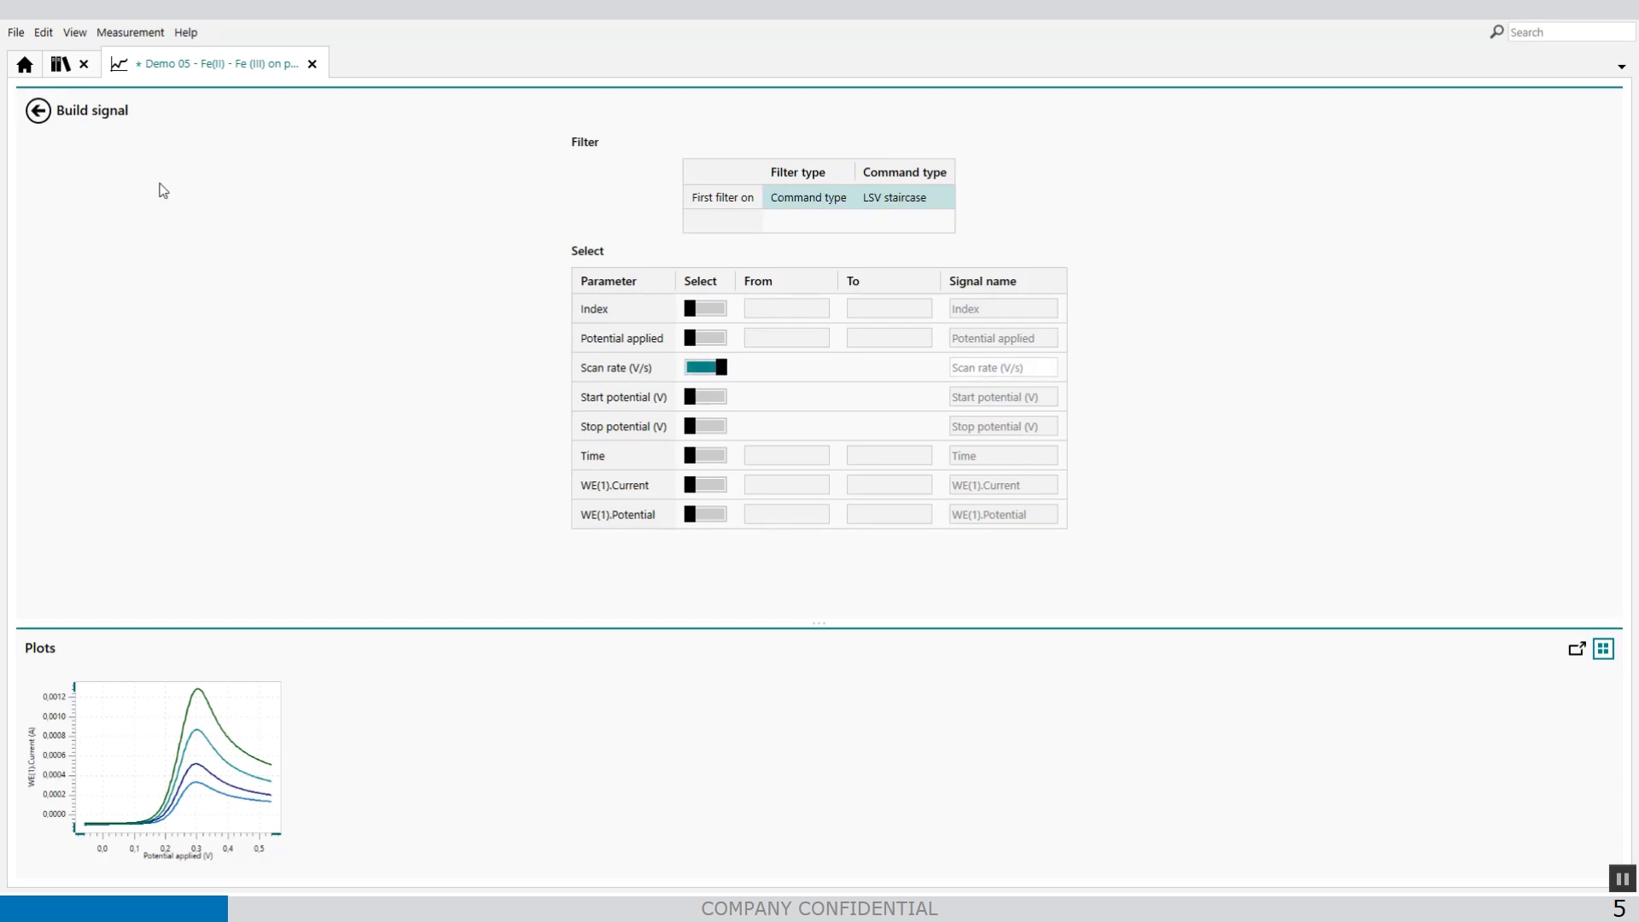
pyautogui.click(38, 110)
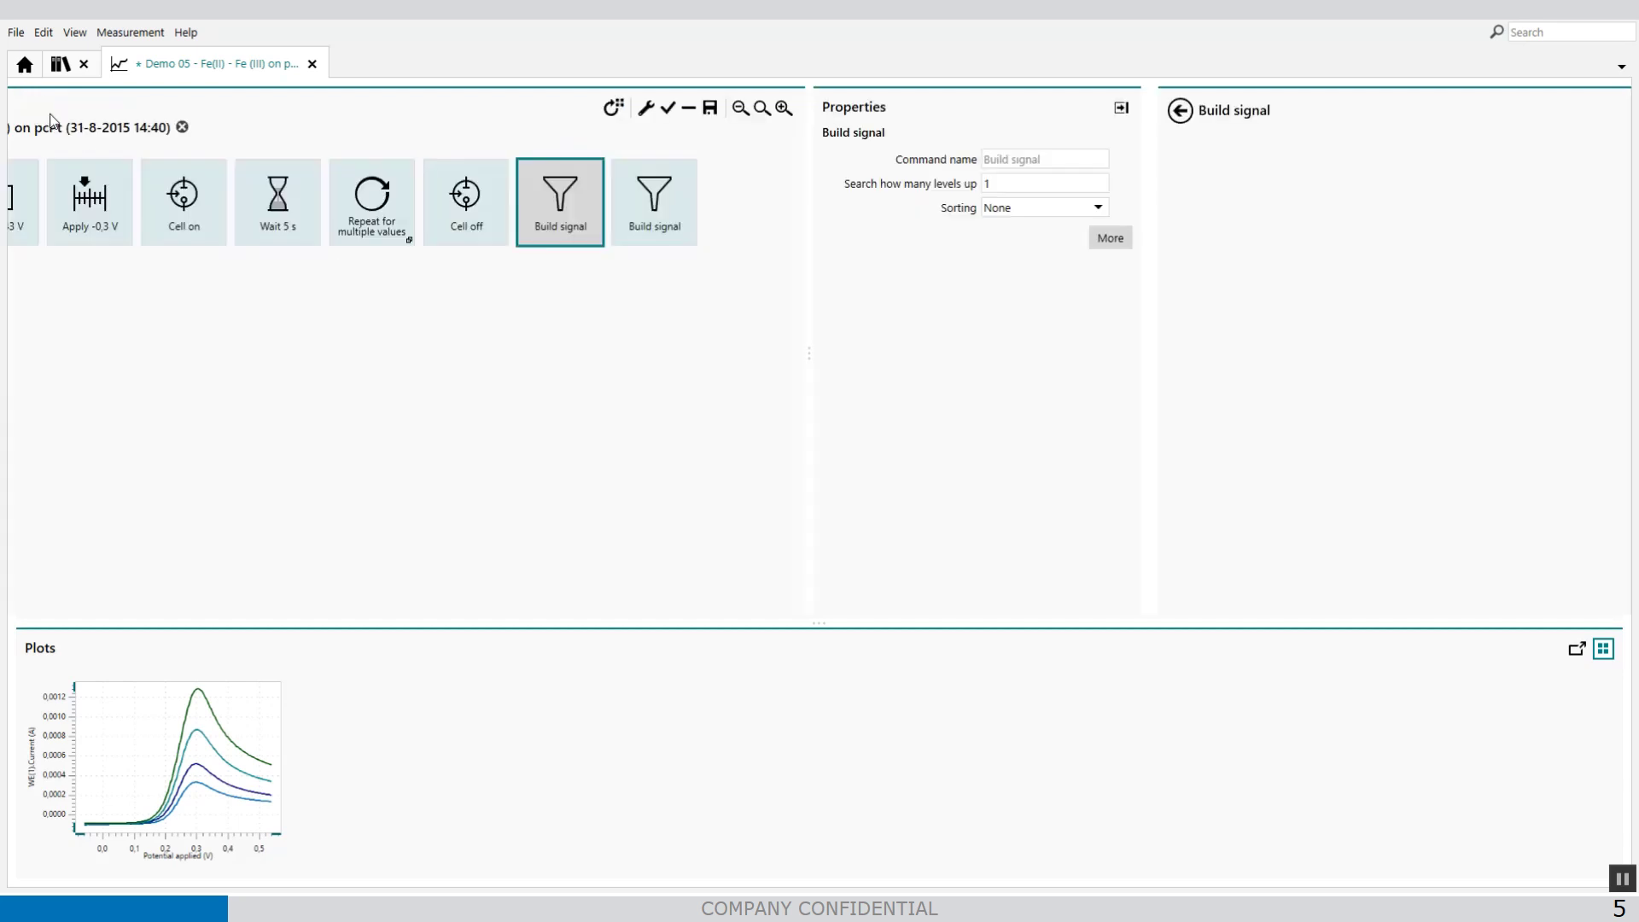
pyautogui.click(1042, 360)
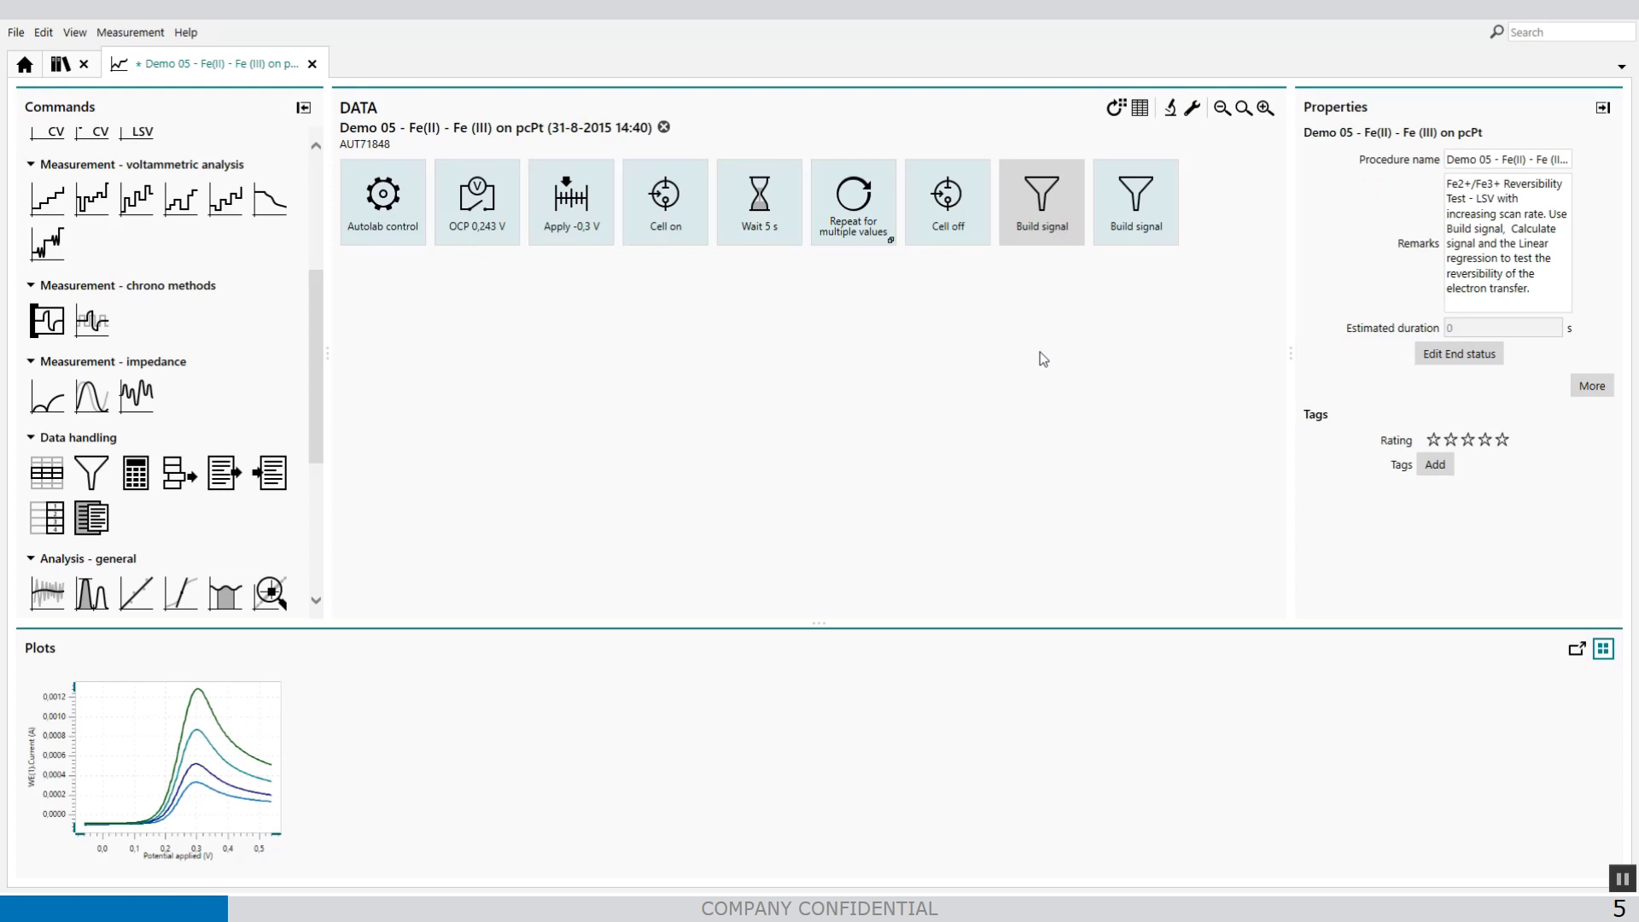
pyautogui.click(1138, 107)
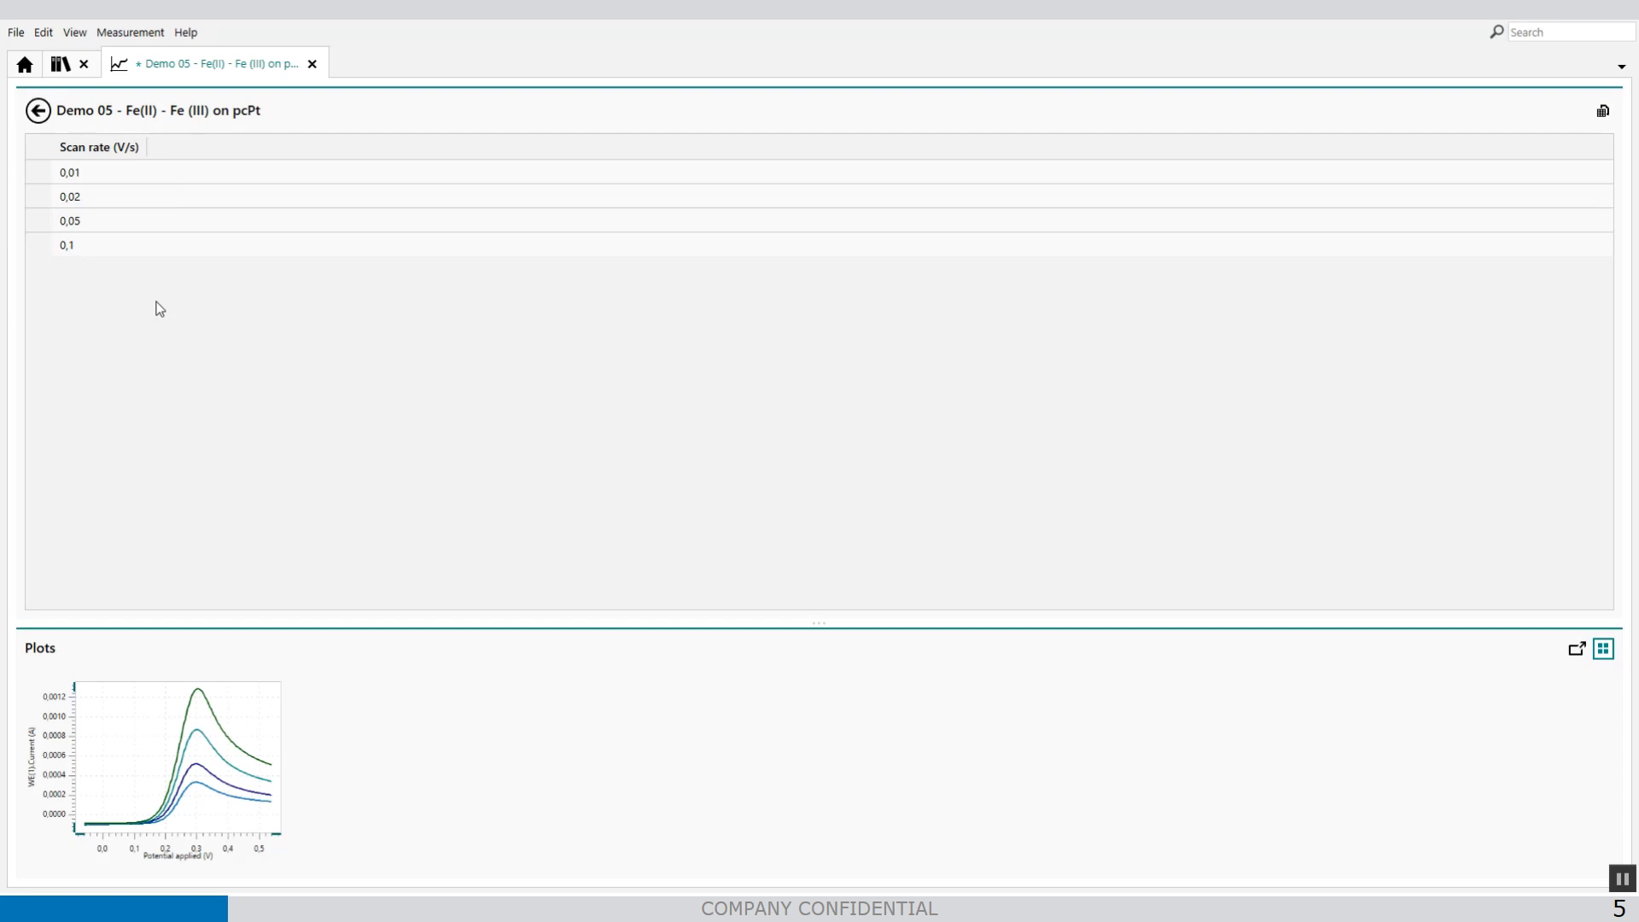
pyautogui.click(37, 110)
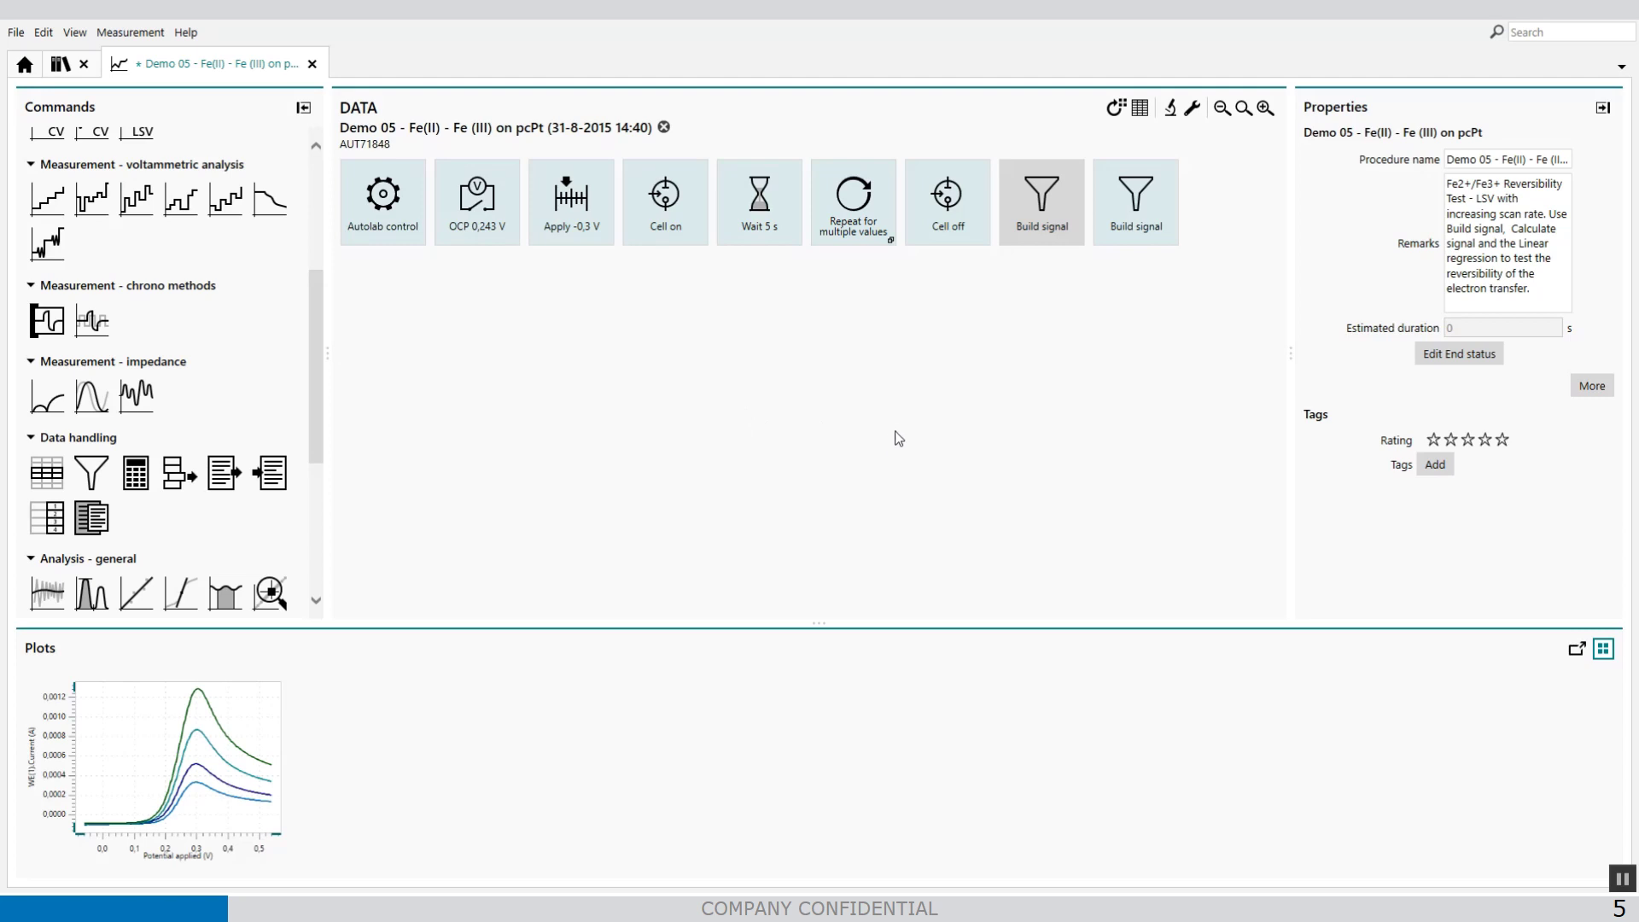
# Step: Filter the second Build signal on Peak search command type and collect its Peak height values
pyautogui.doubleClick(1136, 236)
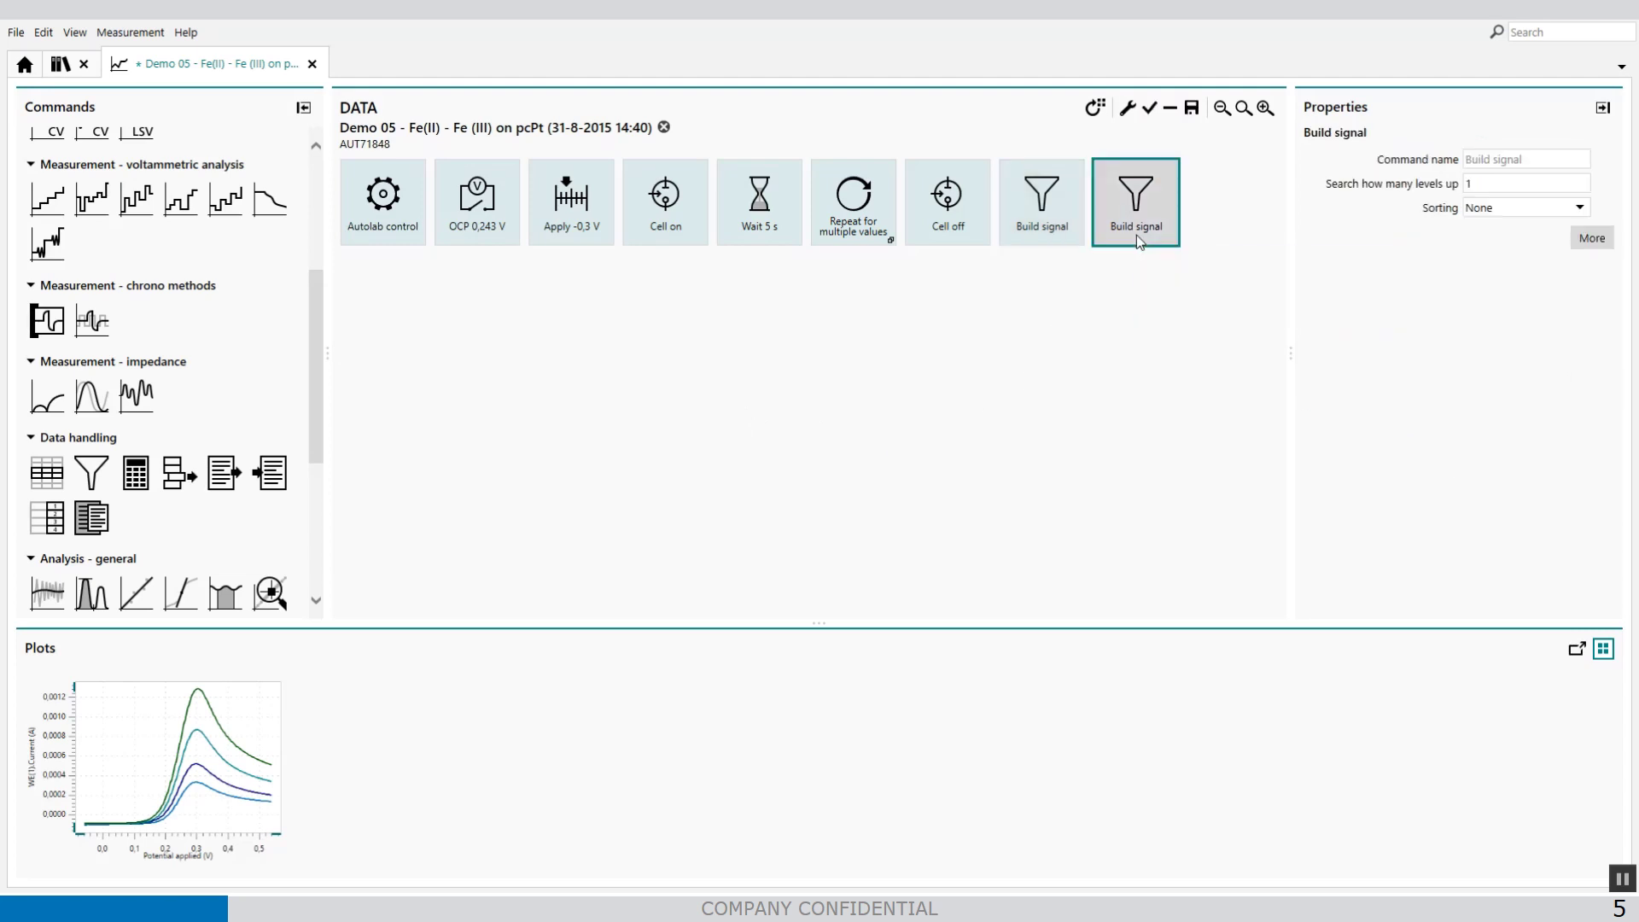
pyautogui.click(797, 199)
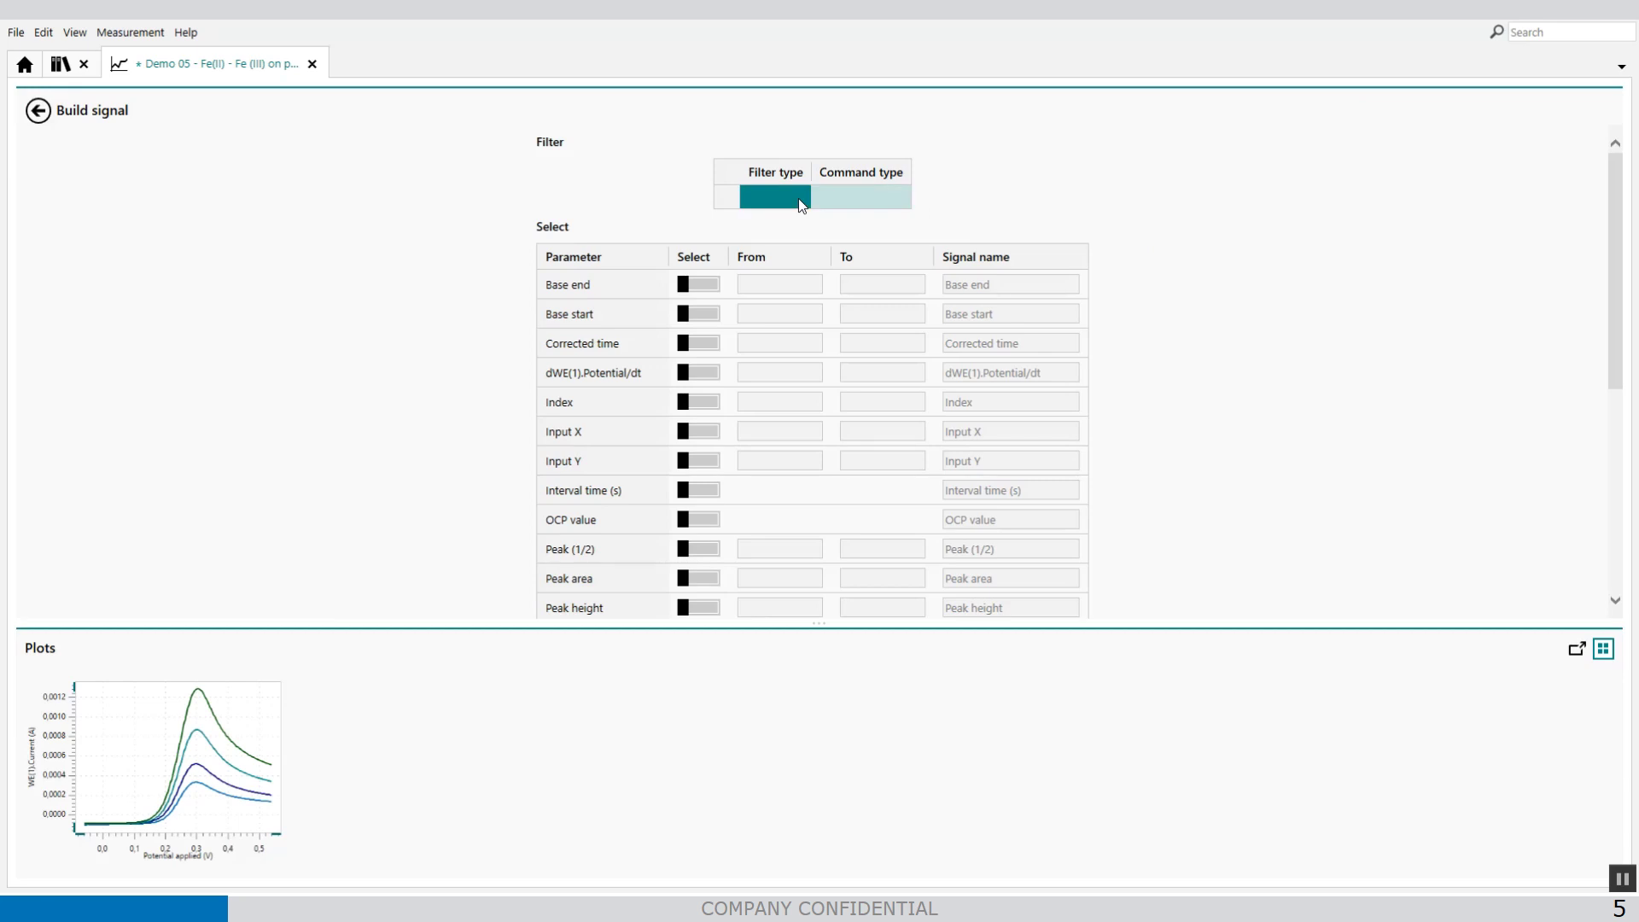
pyautogui.click(797, 198)
pyautogui.click(803, 221)
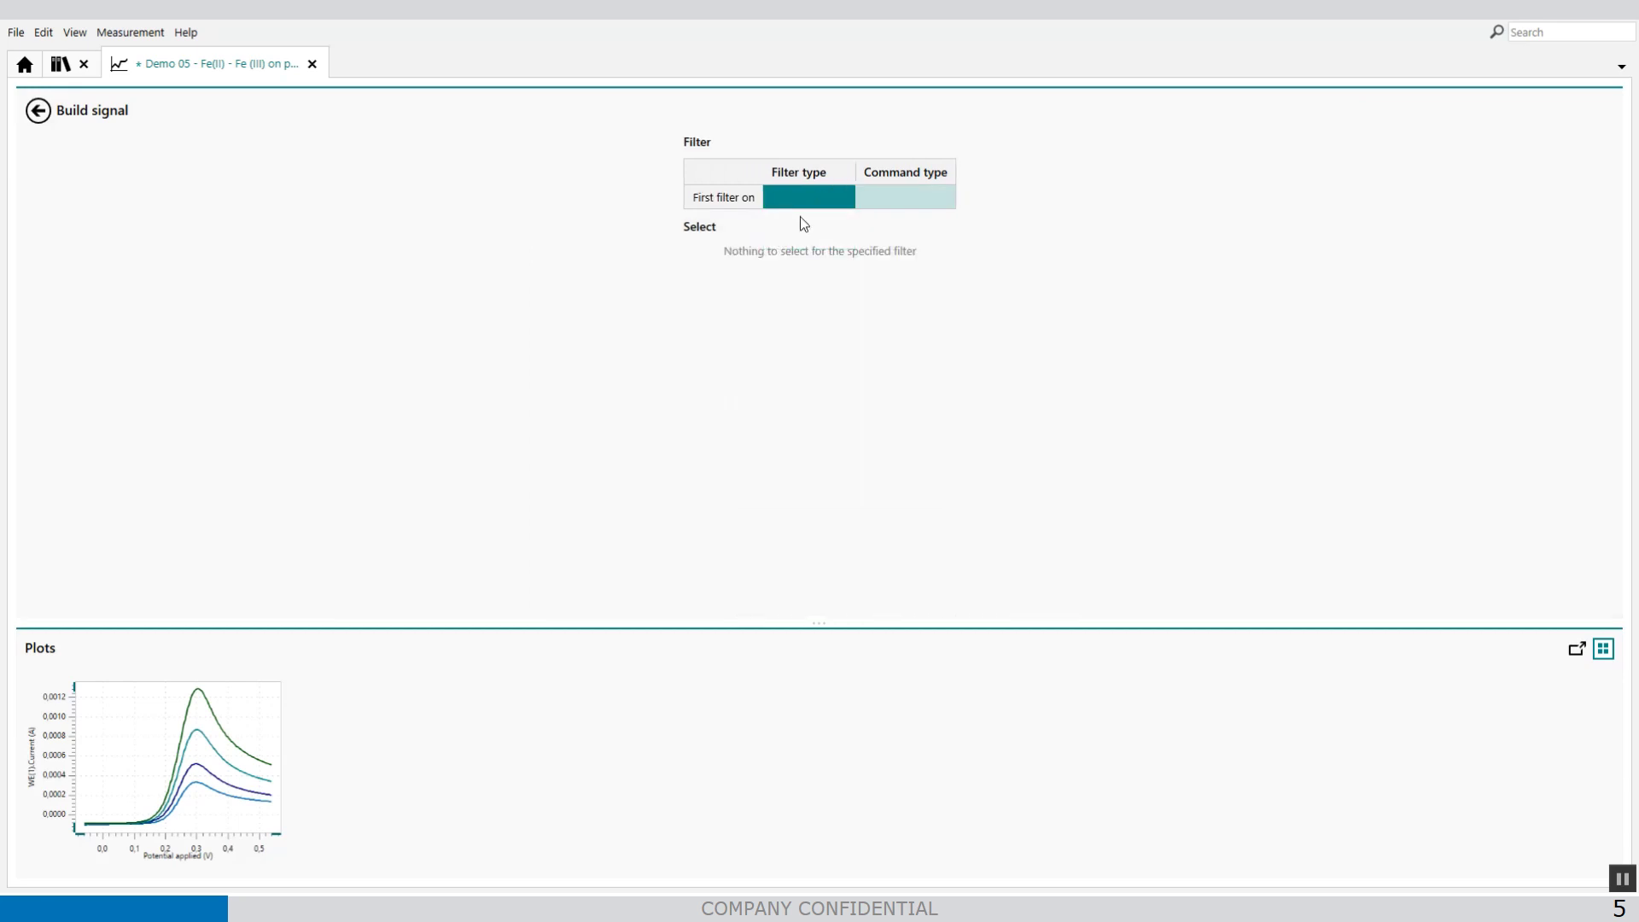
pyautogui.click(893, 201)
pyautogui.click(892, 201)
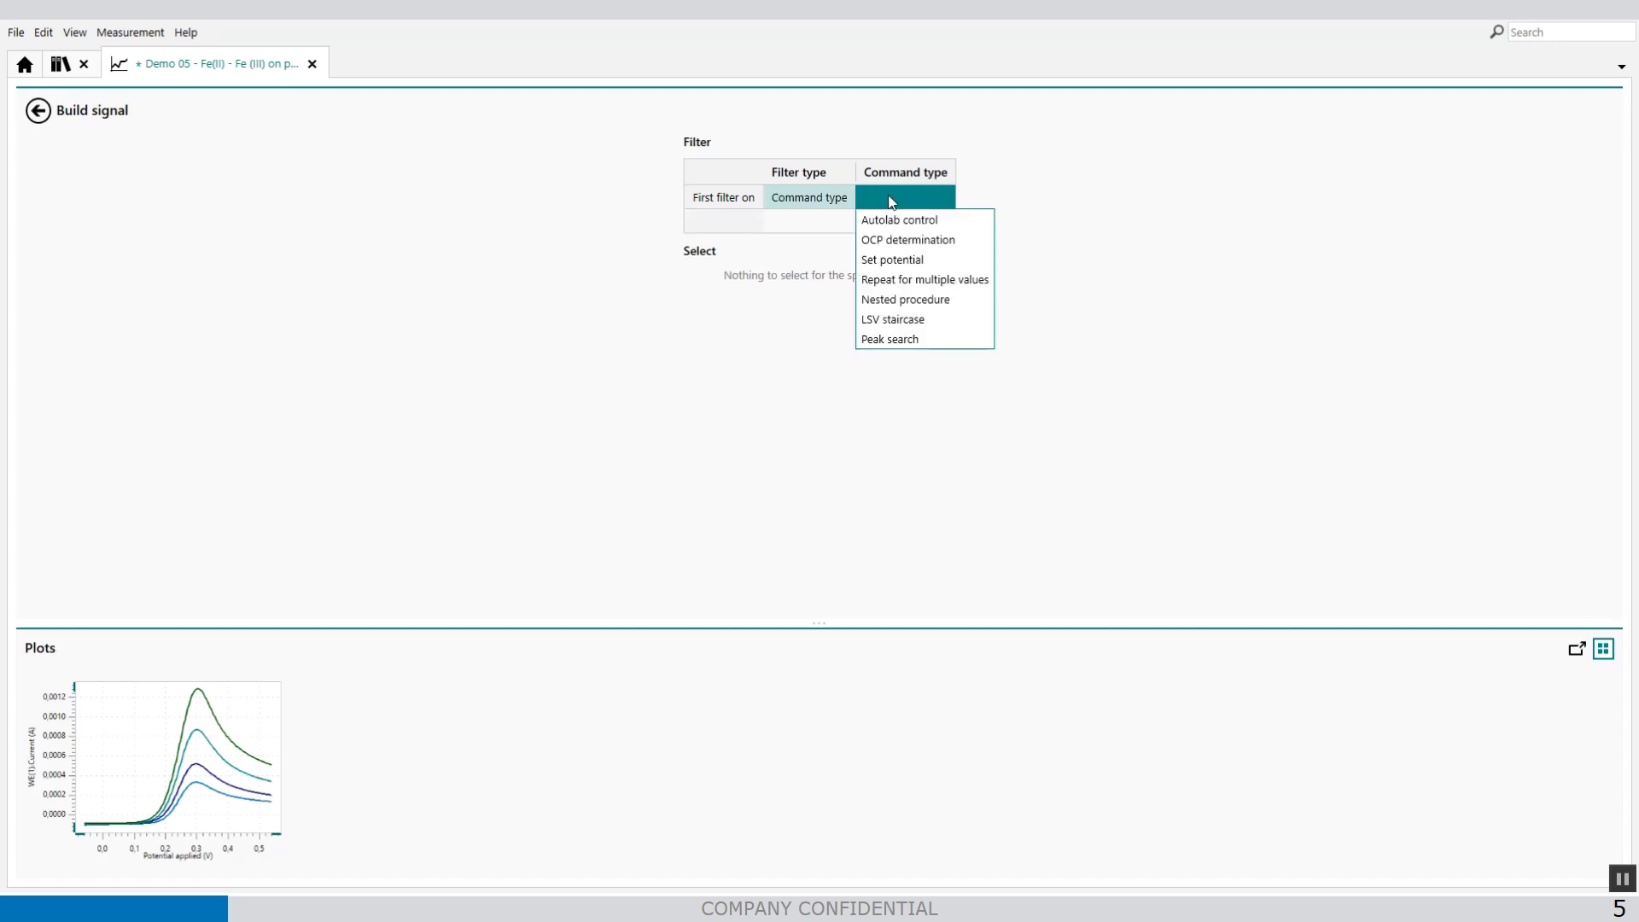
pyautogui.click(910, 341)
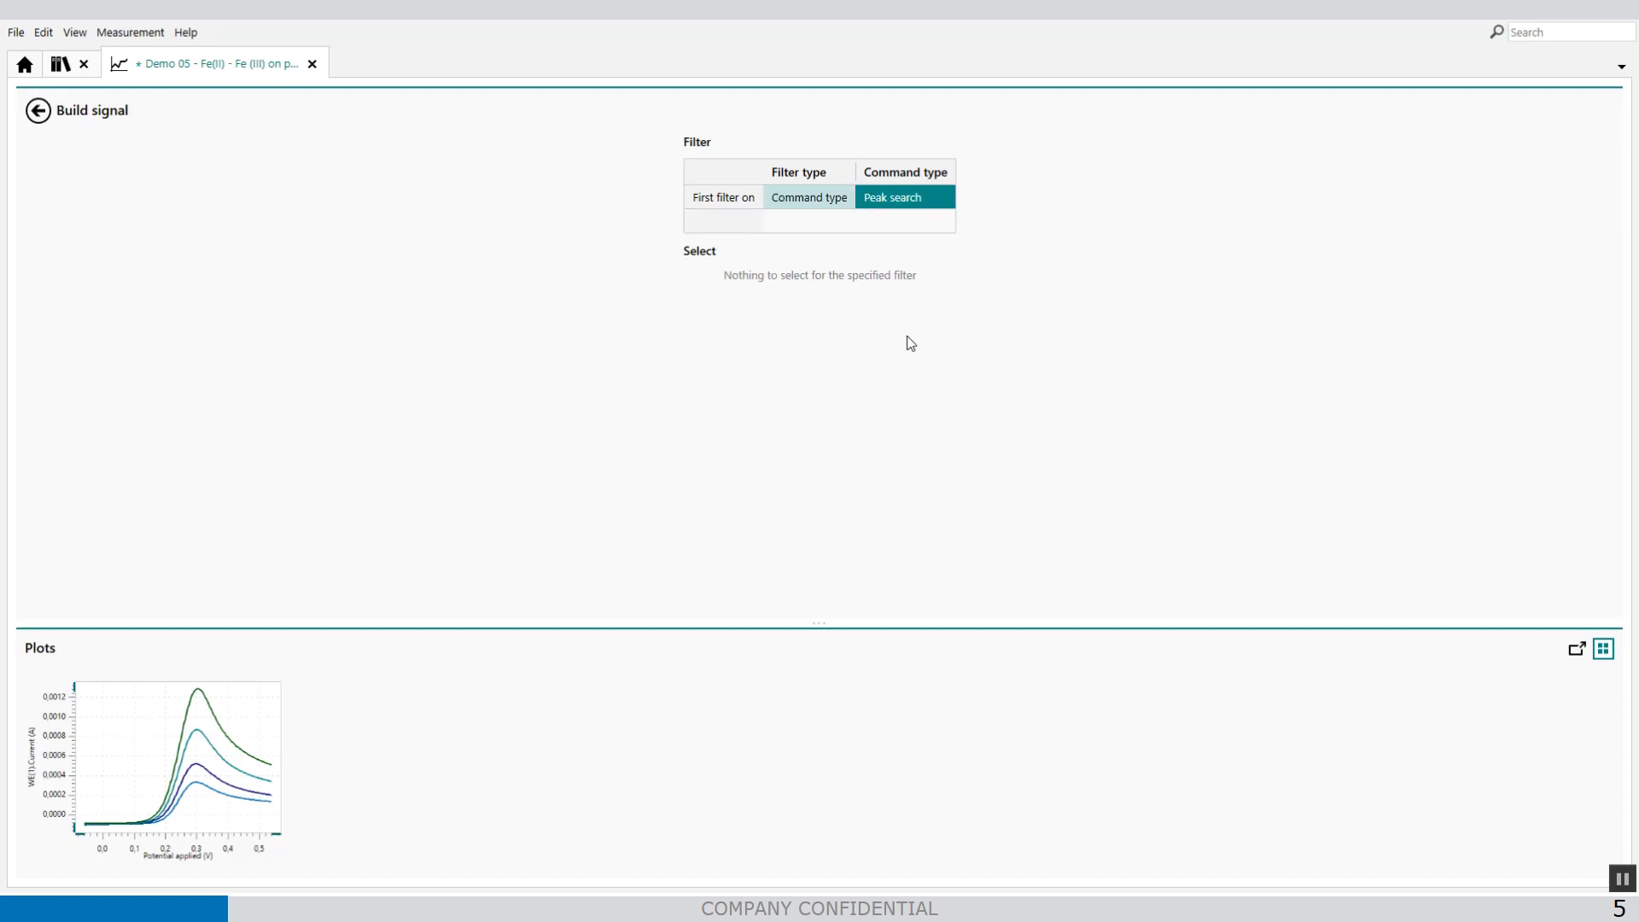
pyautogui.click(827, 206)
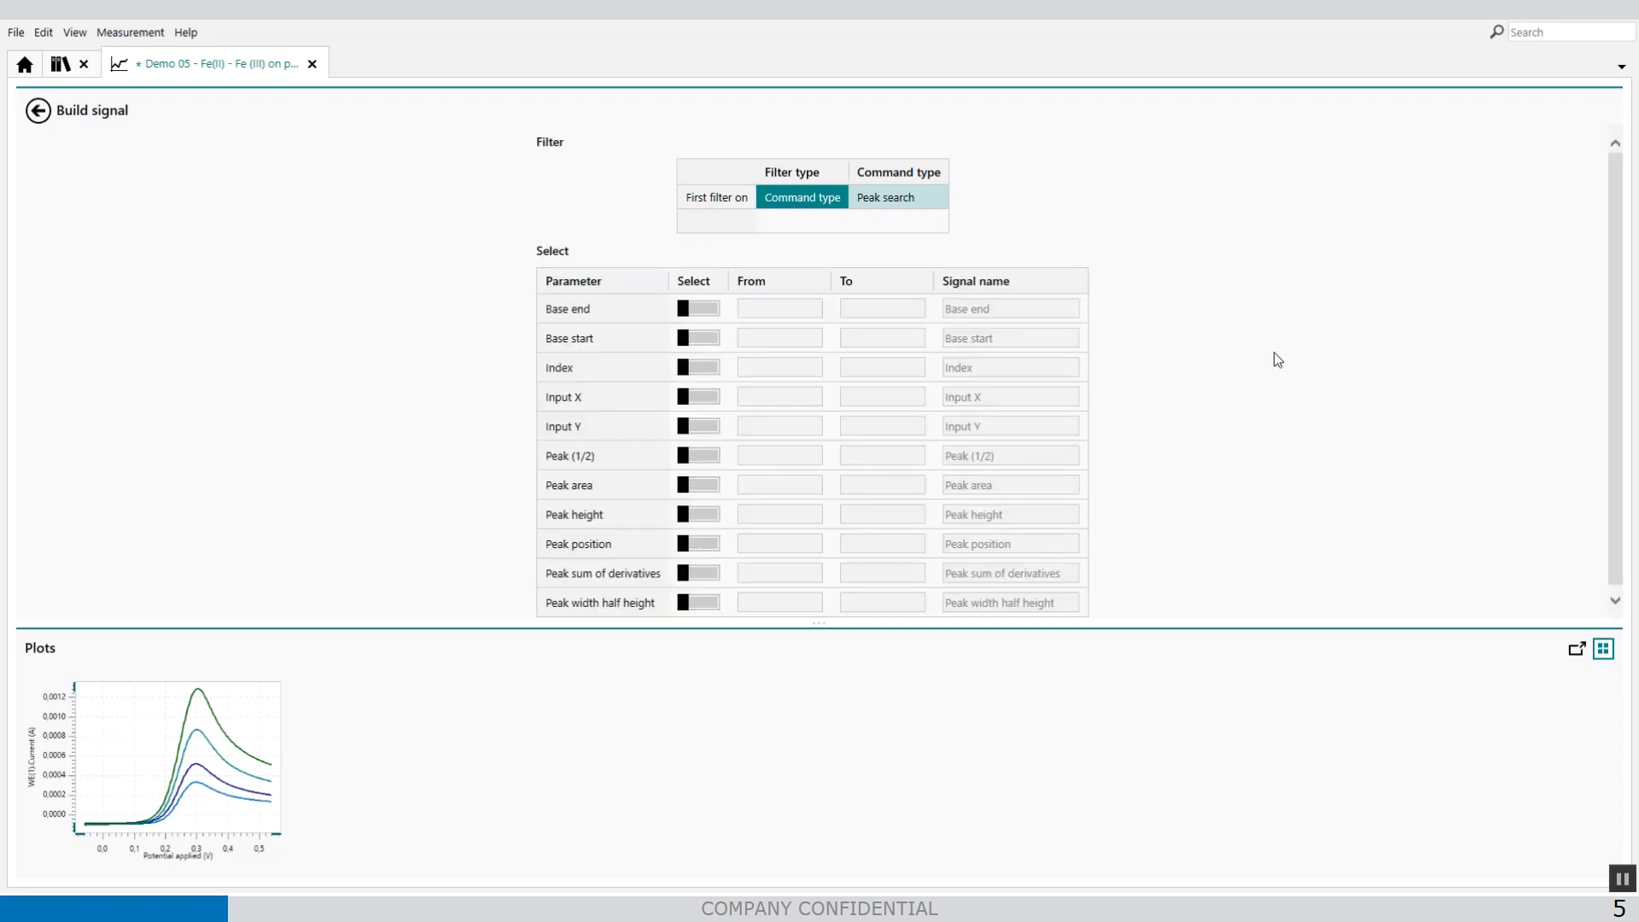
pyautogui.scroll(-1, 1281, 354)
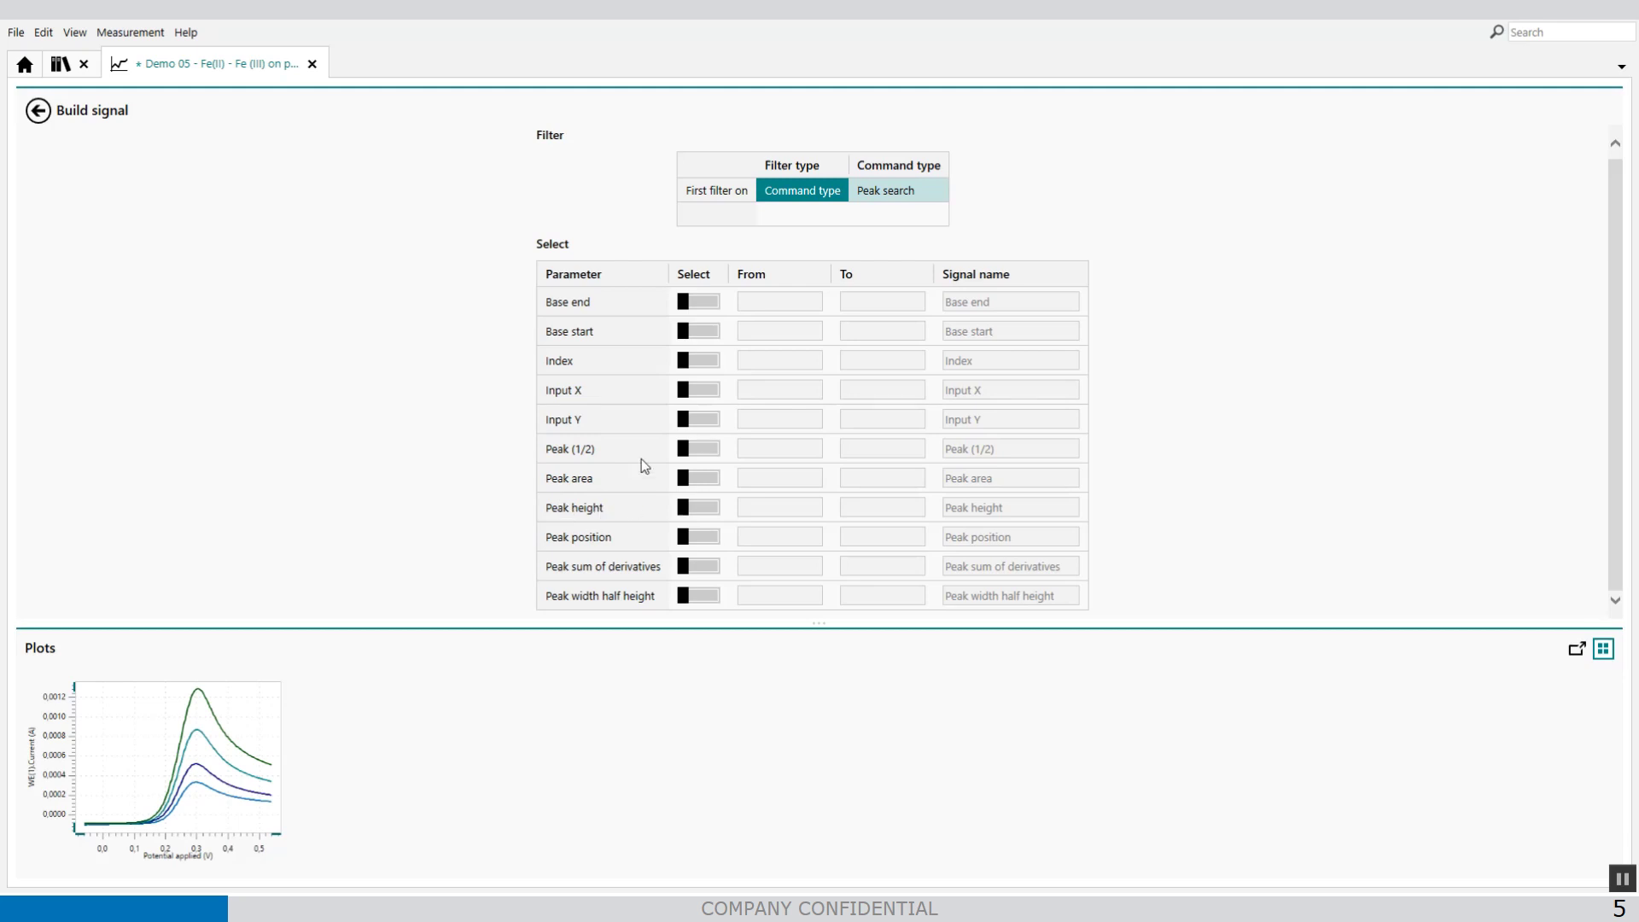
pyautogui.click(703, 509)
pyautogui.click(45, 116)
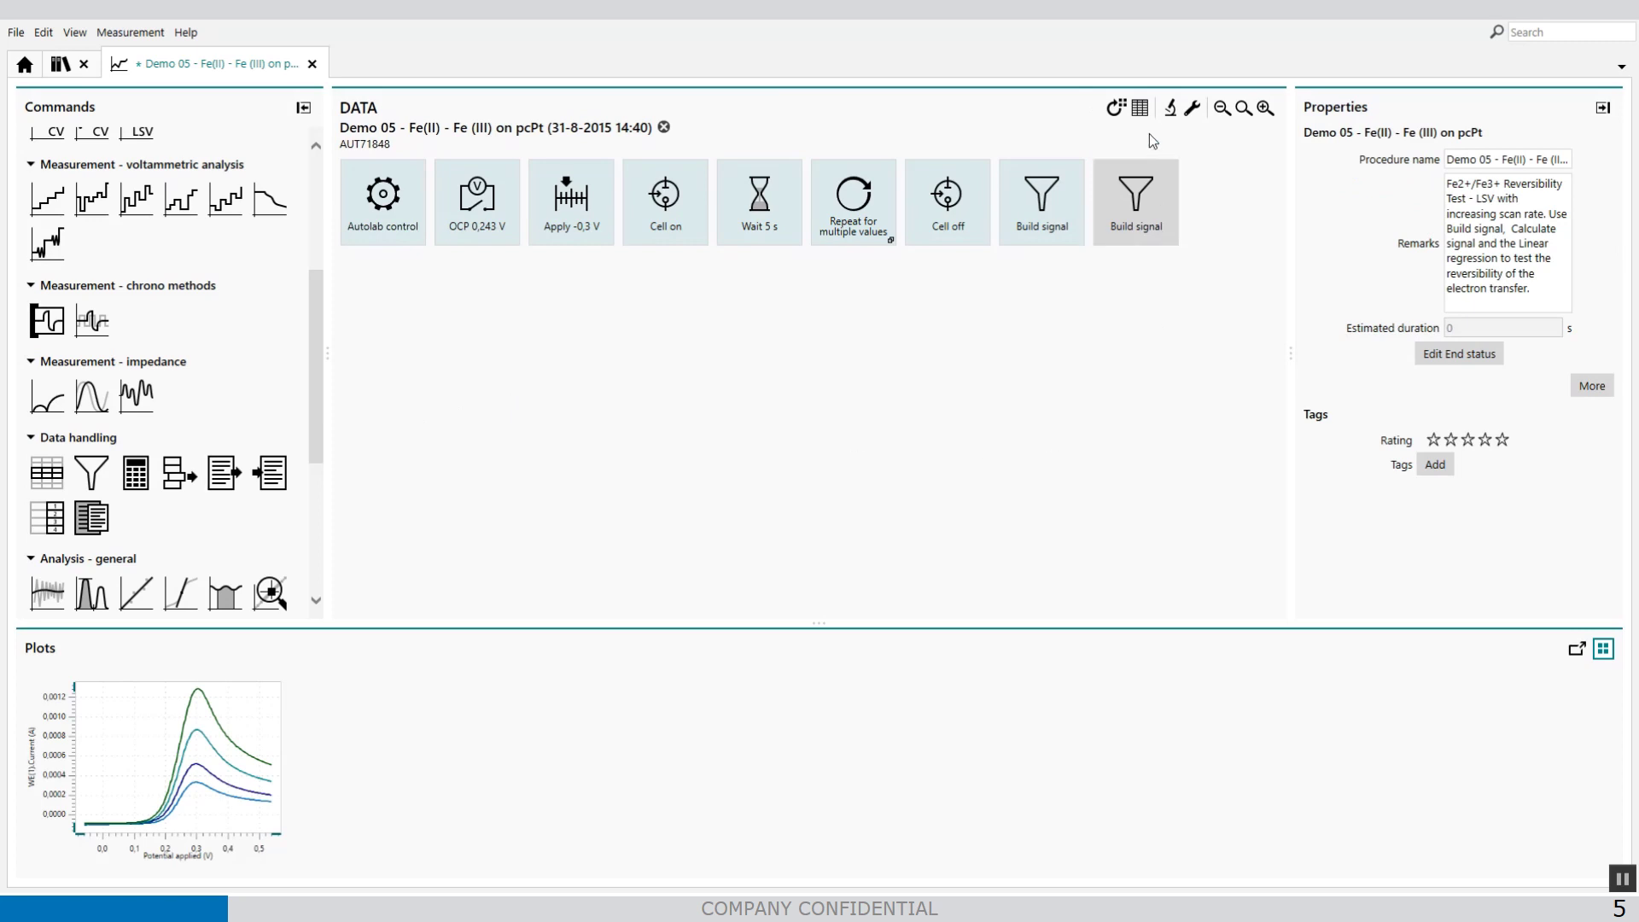
pyautogui.click(1144, 109)
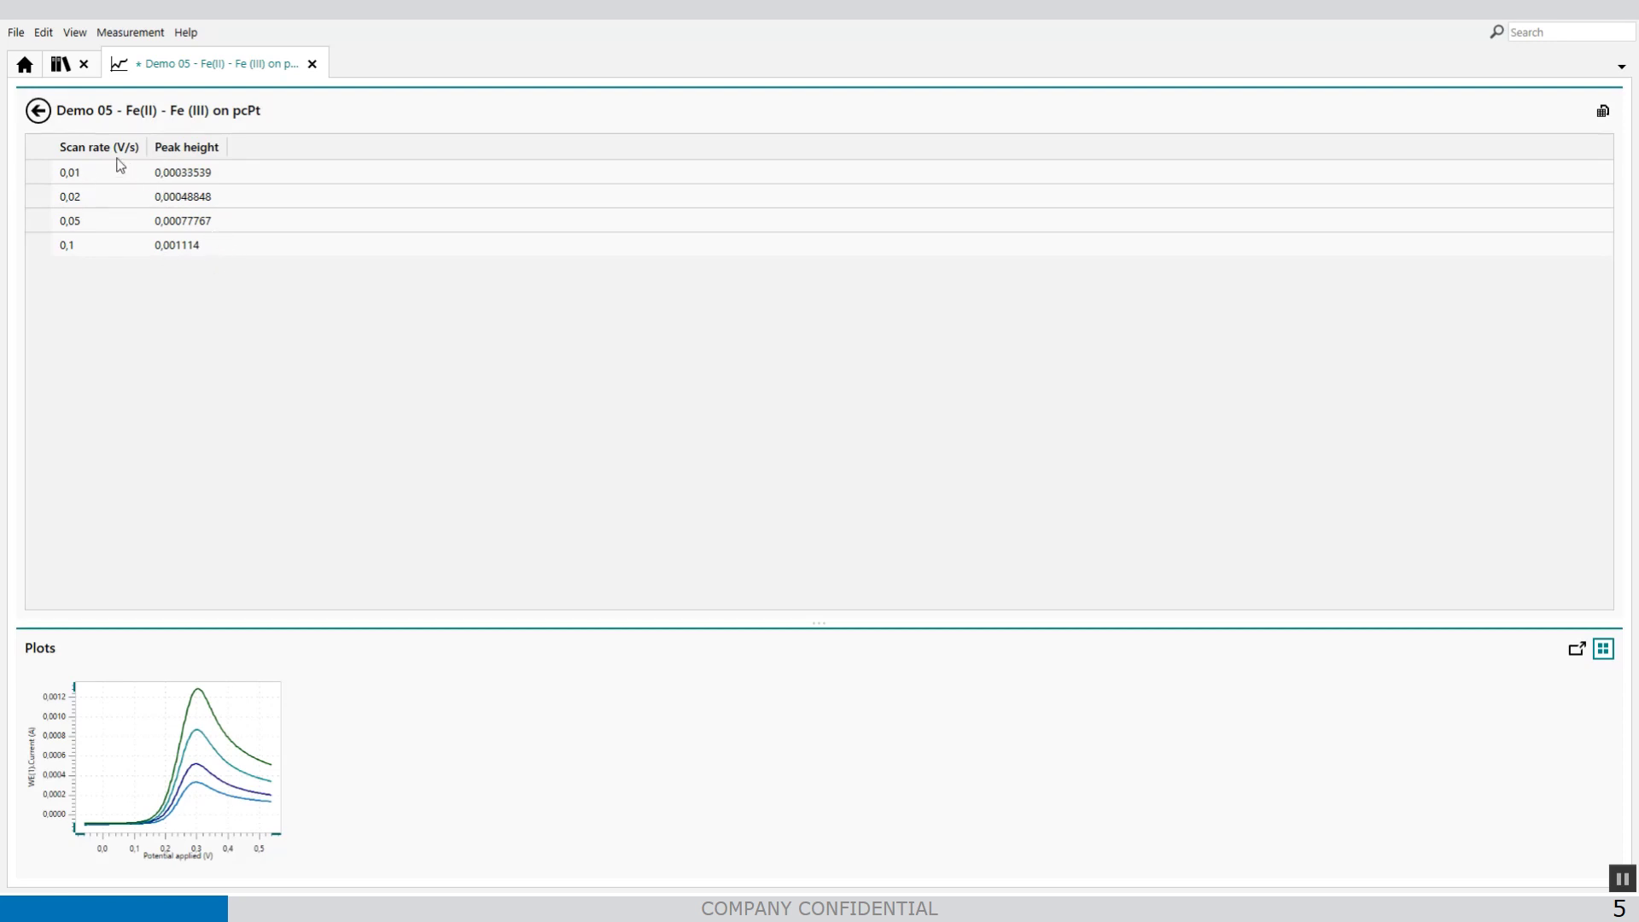
pyautogui.click(38, 110)
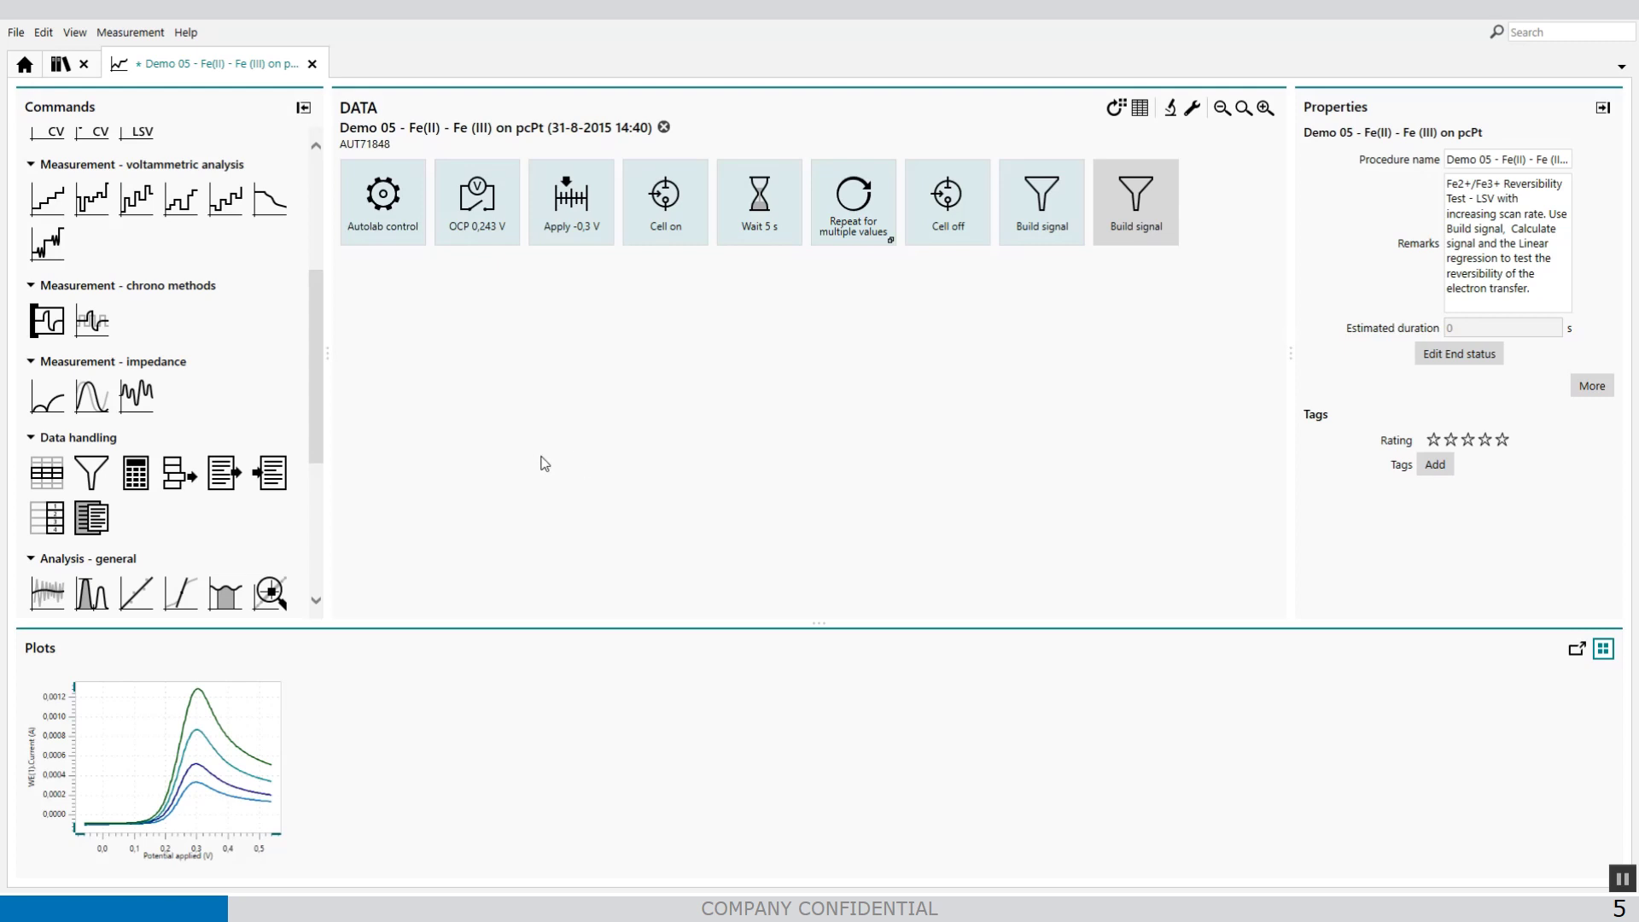
# Step: Add a Calculate signal command at the procedure's end and name its signal sqrt sr
pyautogui.moveTo(136, 472); pyautogui.dragTo(1232, 186)
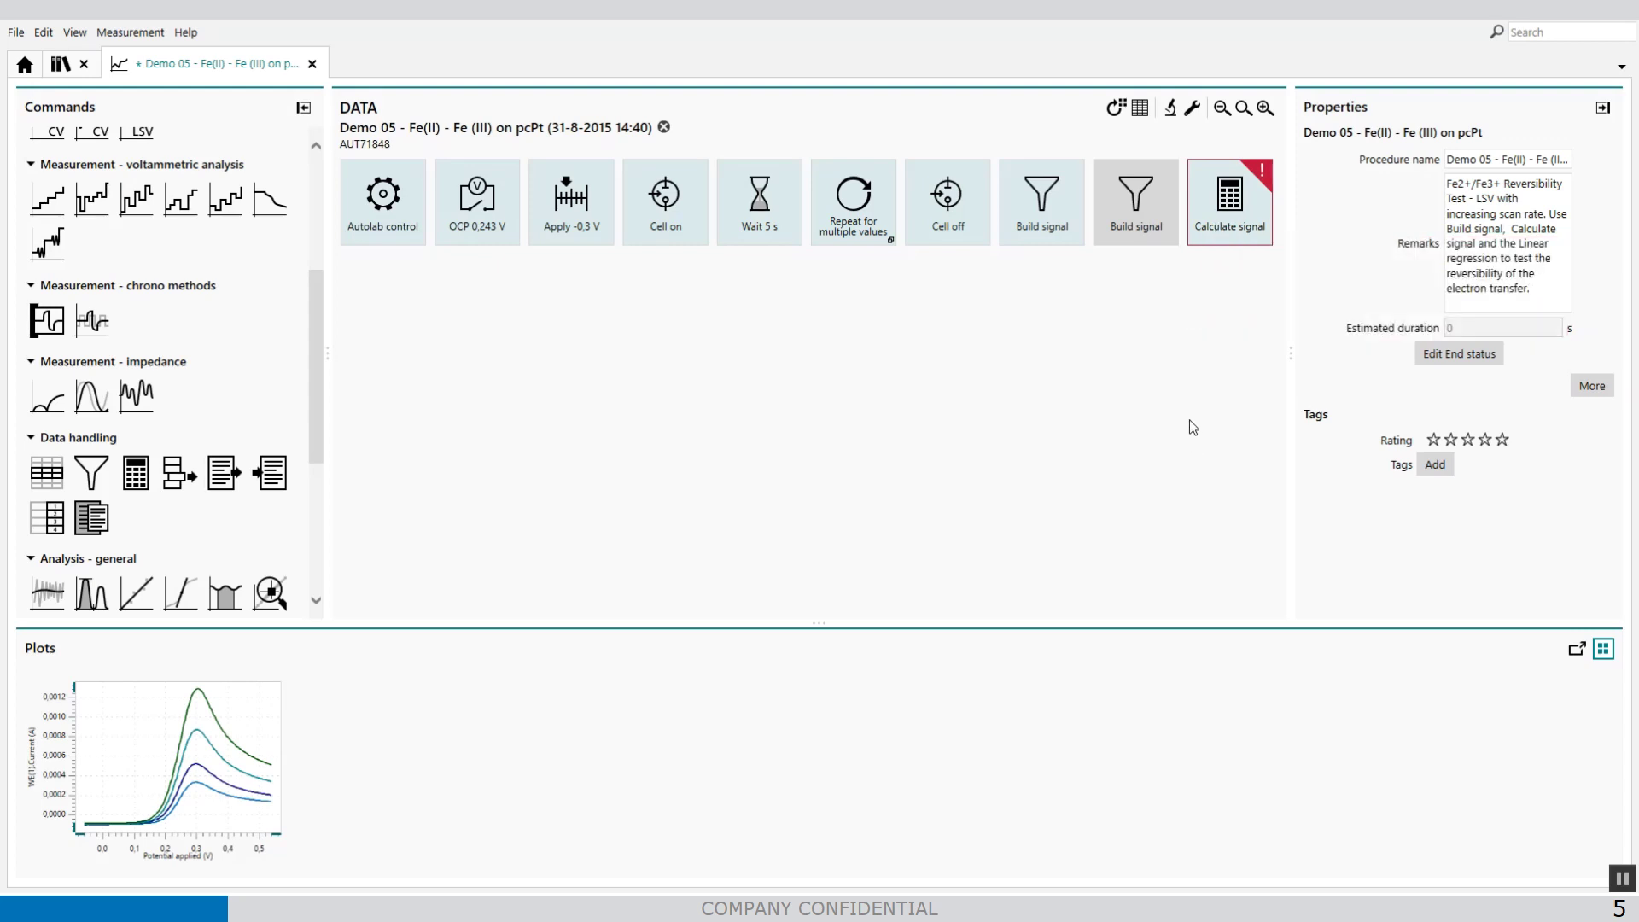
pyautogui.doubleClick(1216, 212)
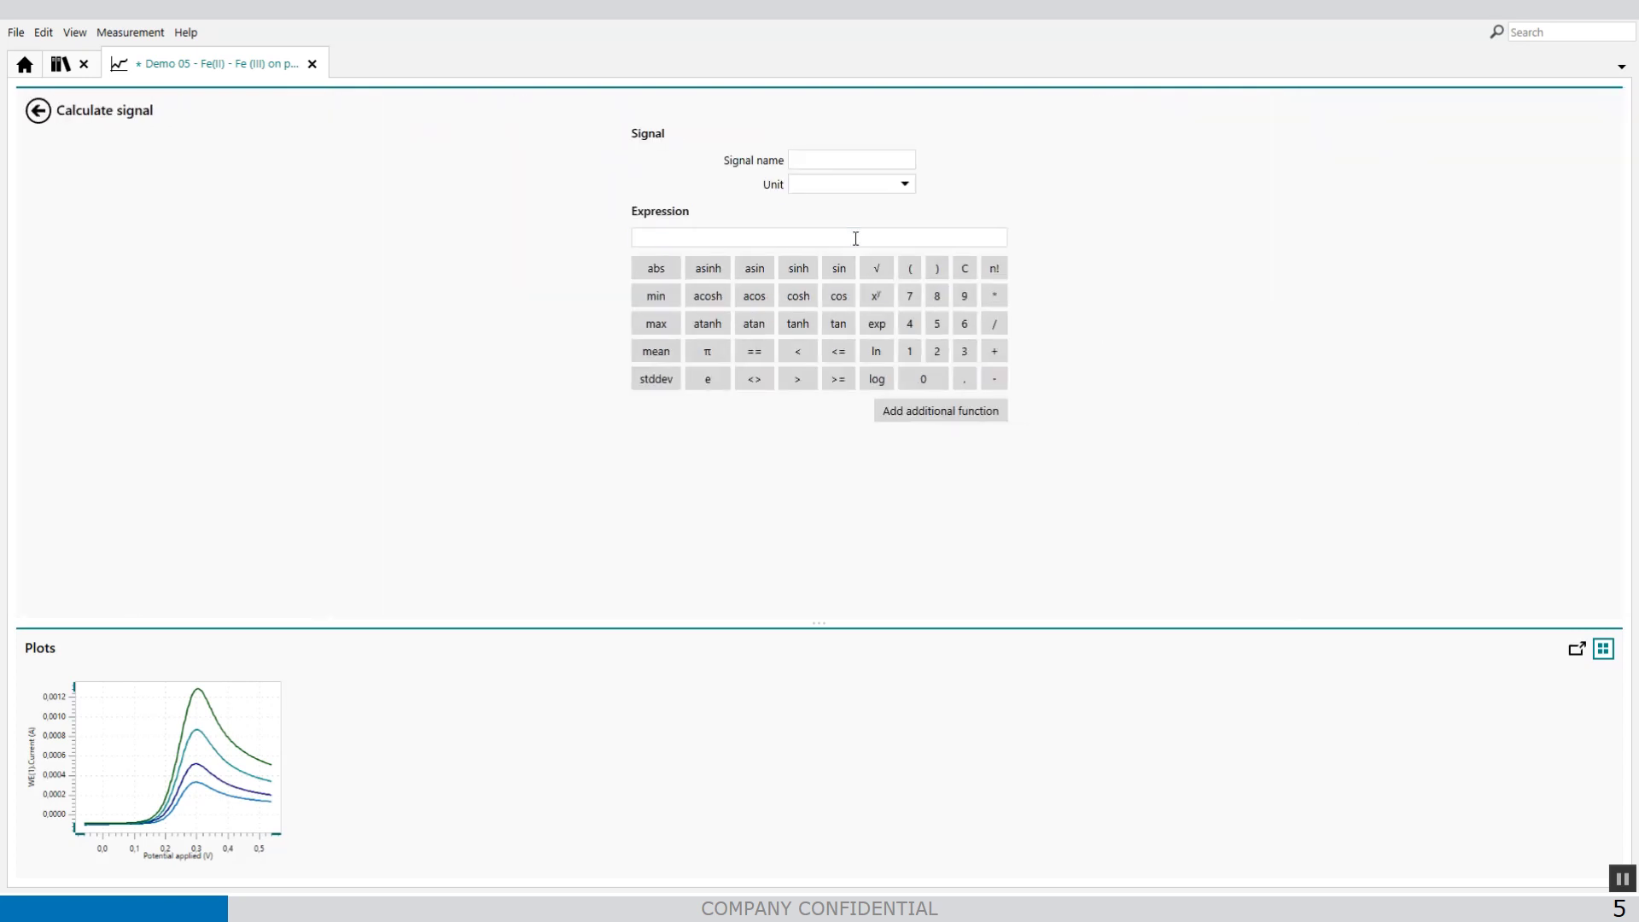
pyautogui.click(849, 161)
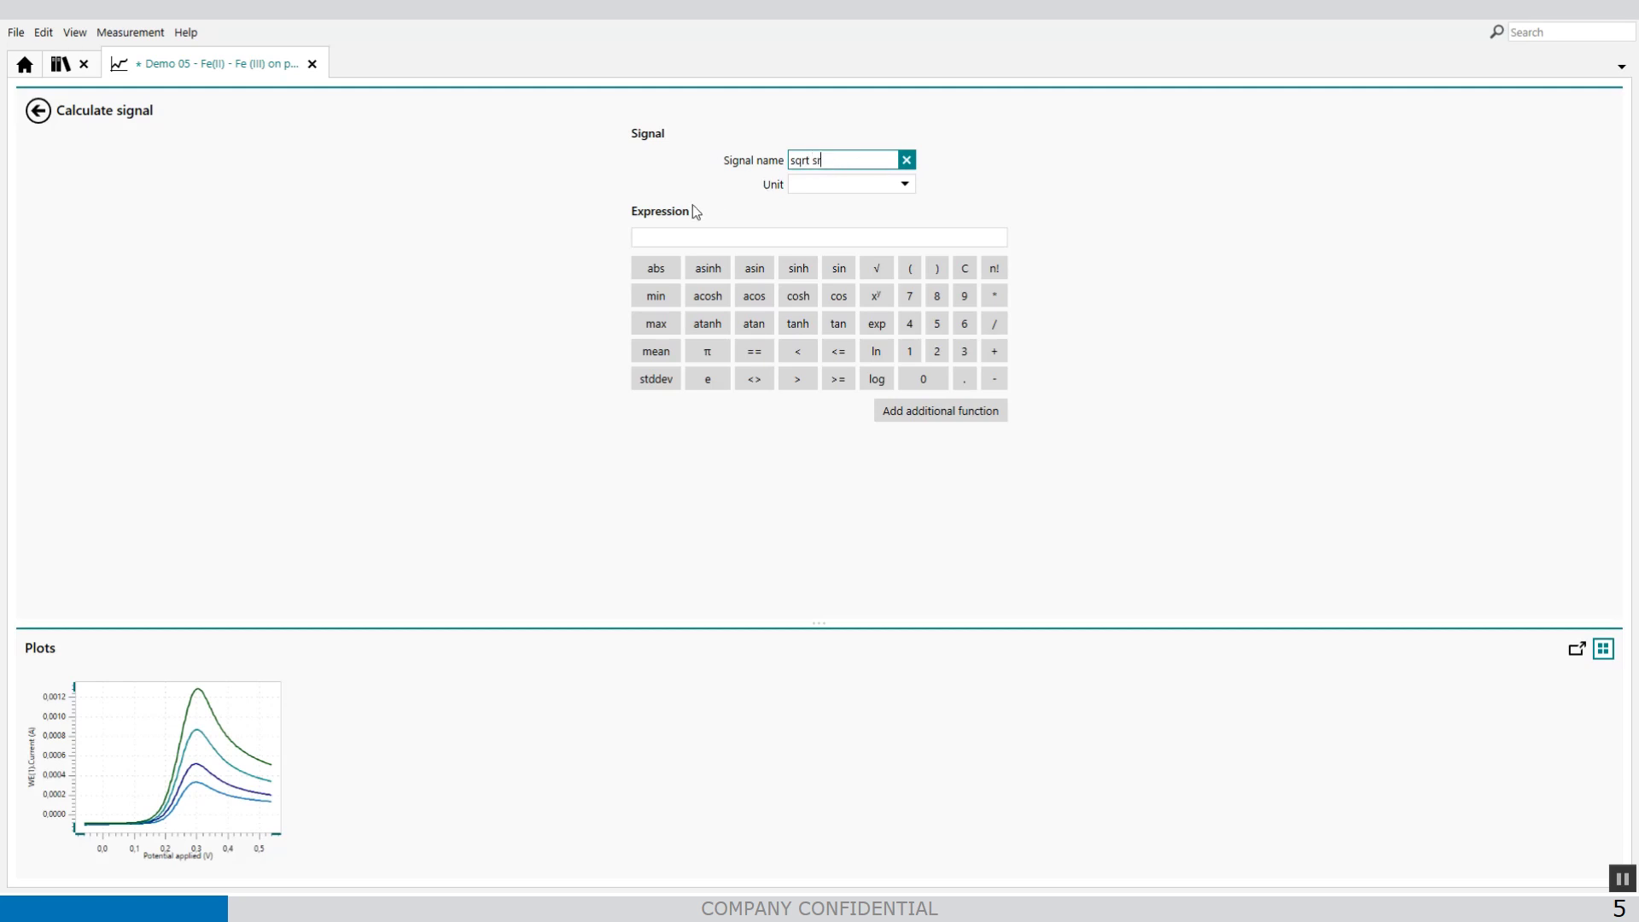
pyautogui.click(690, 230)
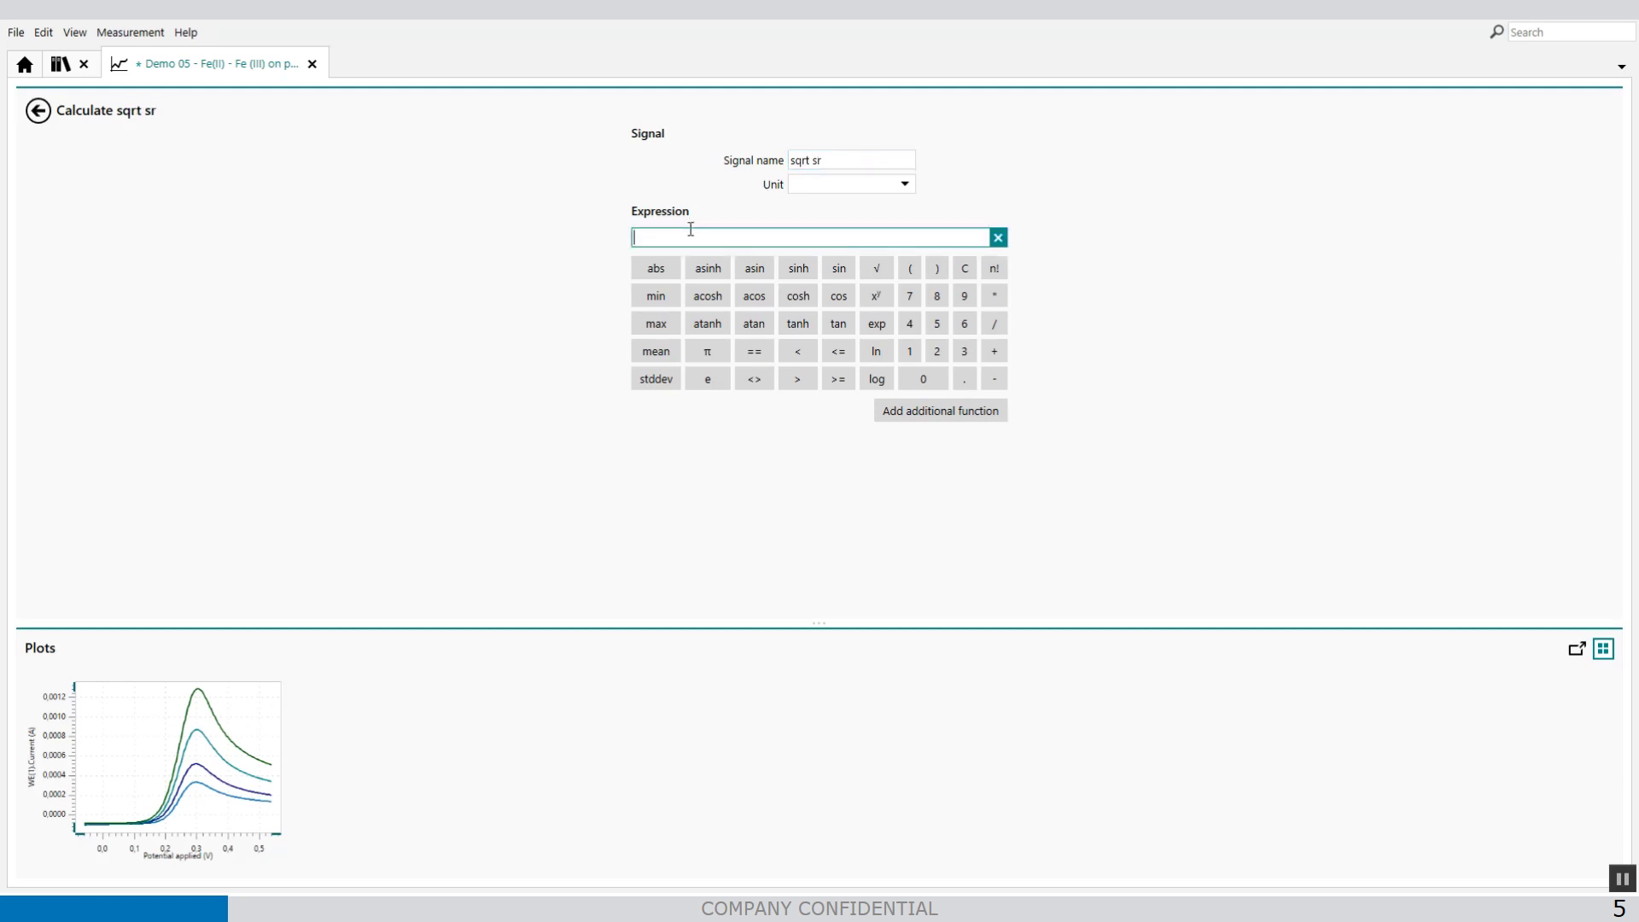
# Step: Enter the expression SQRT(sr) and link sr to Scan rate (V/s)
pyautogui.click(878, 270)
pyautogui.click(878, 270)
pyautogui.click(766, 241)
pyautogui.click(729, 451)
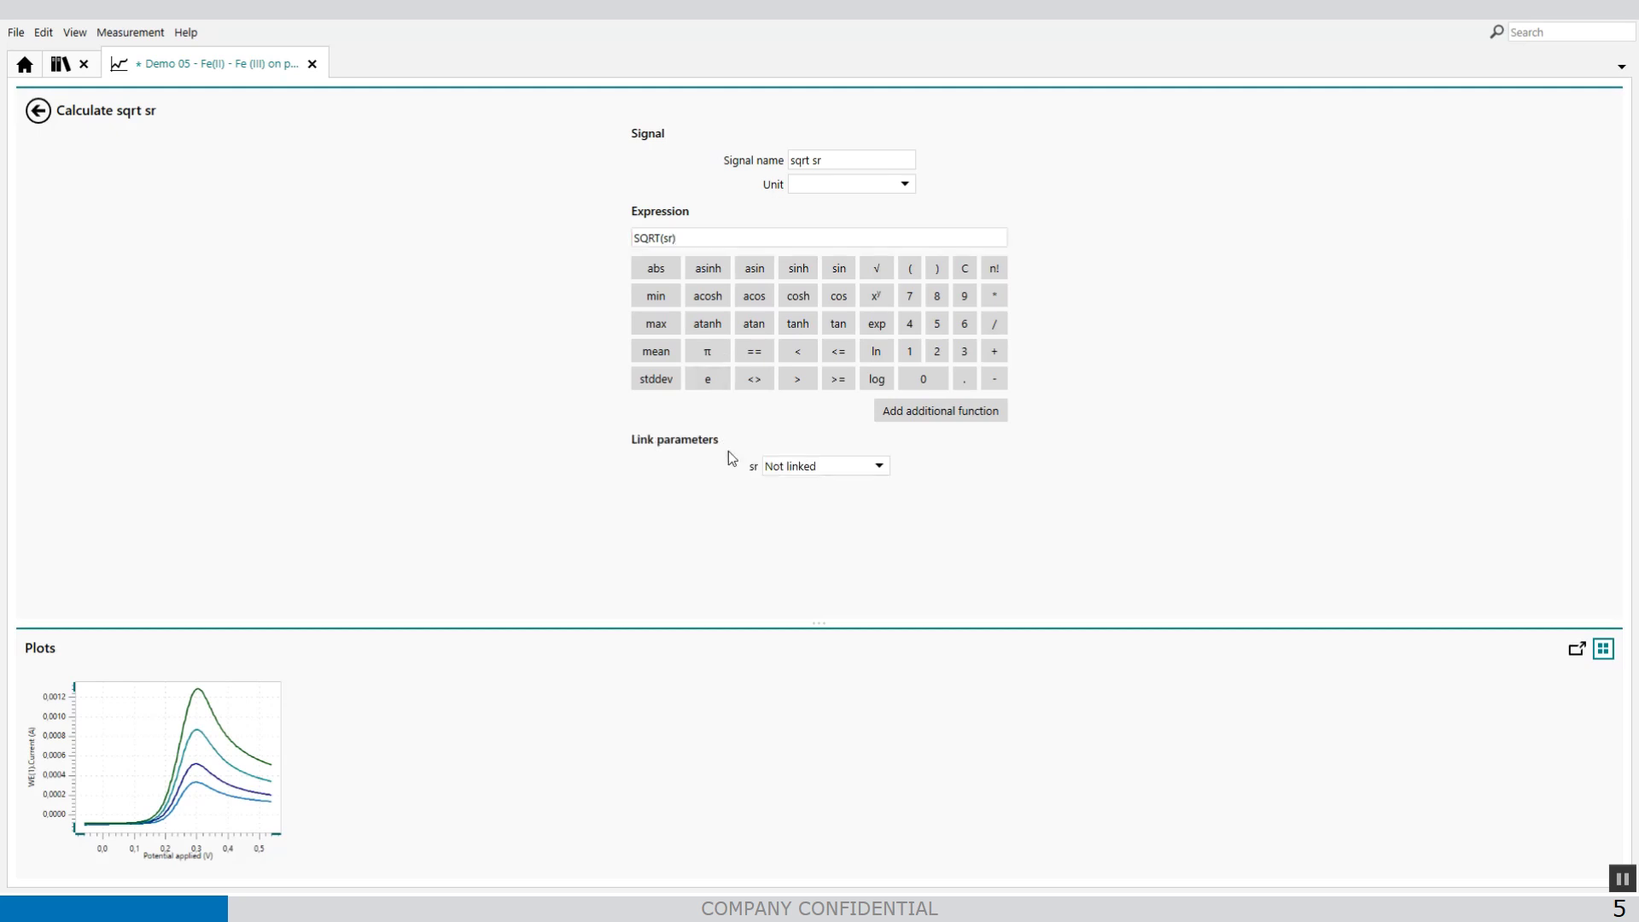
pyautogui.click(673, 240)
pyautogui.click(772, 518)
pyautogui.click(880, 468)
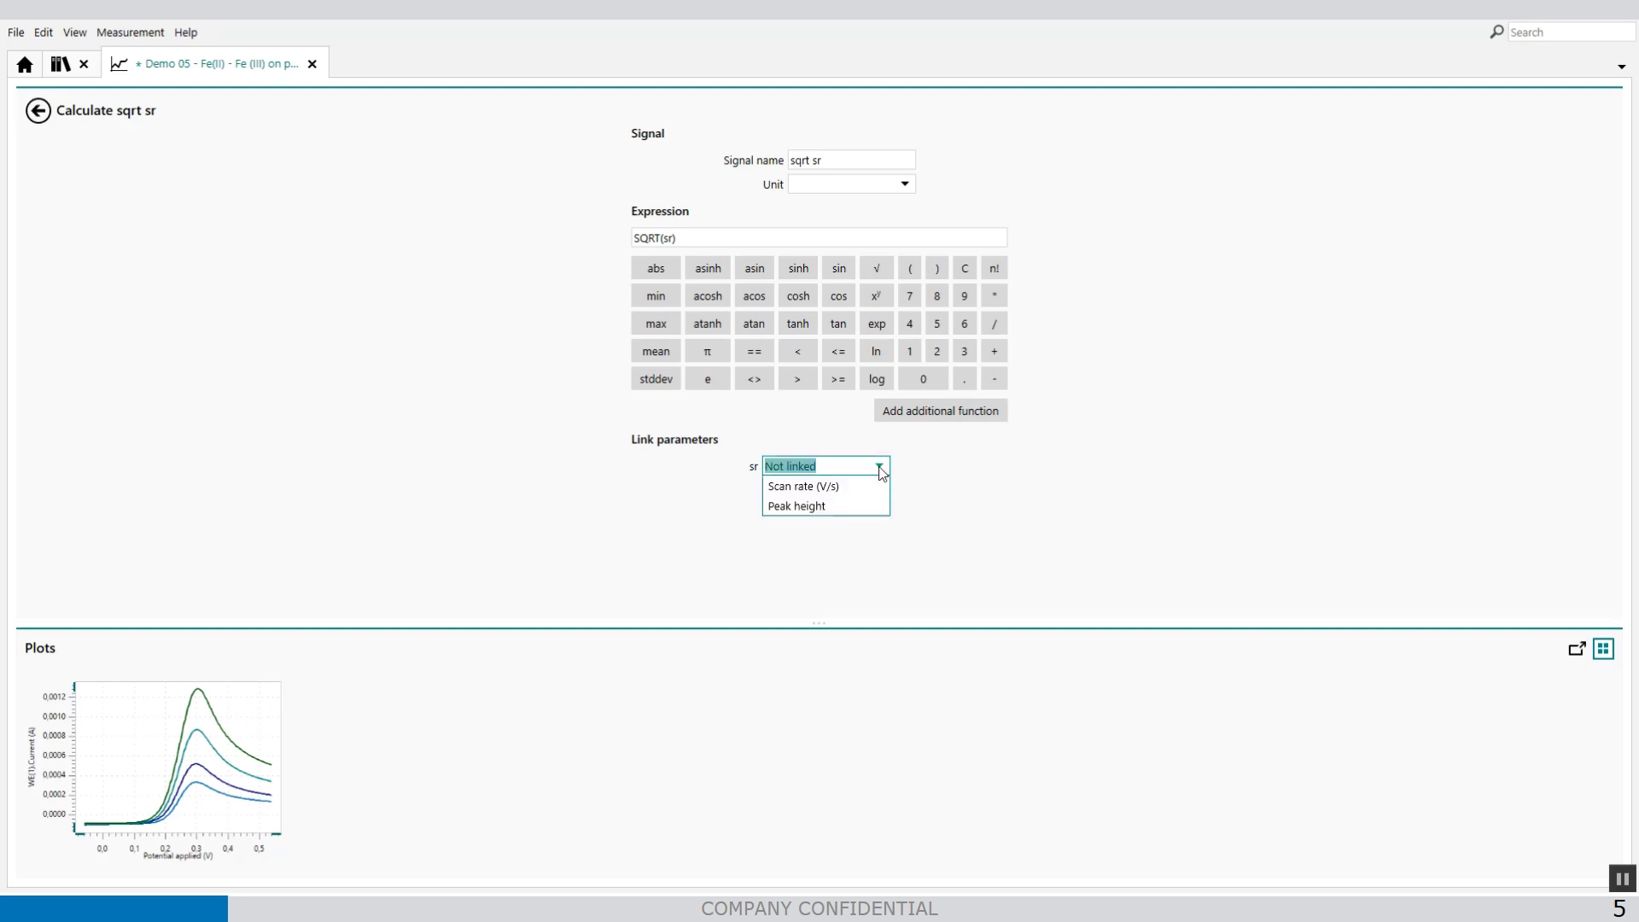
pyautogui.click(823, 485)
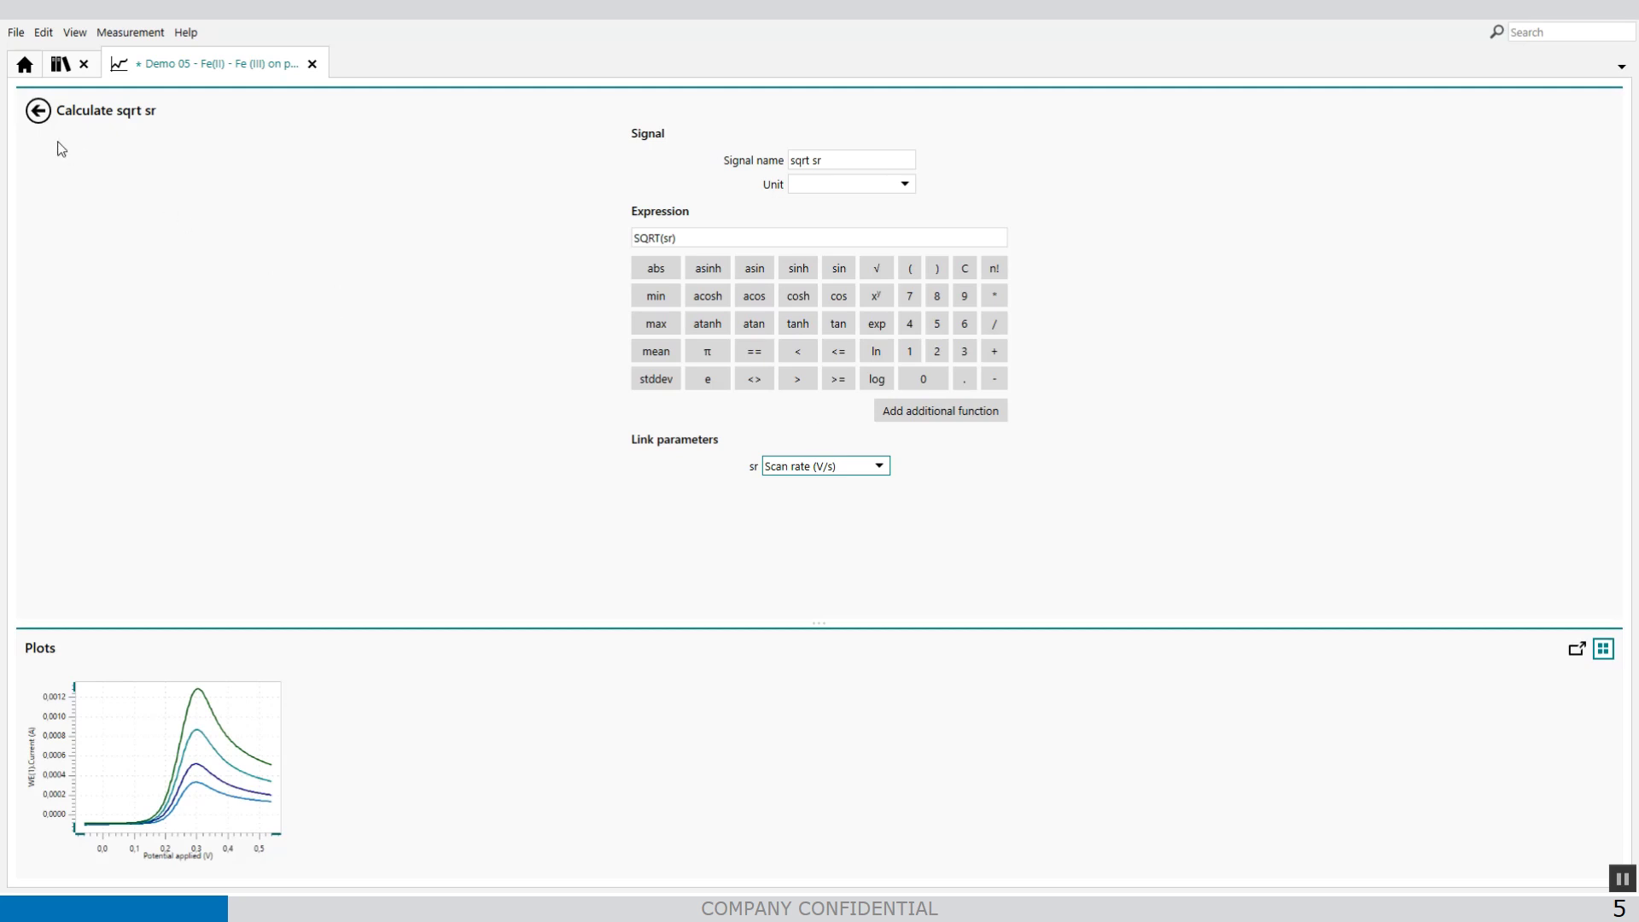
pyautogui.click(38, 110)
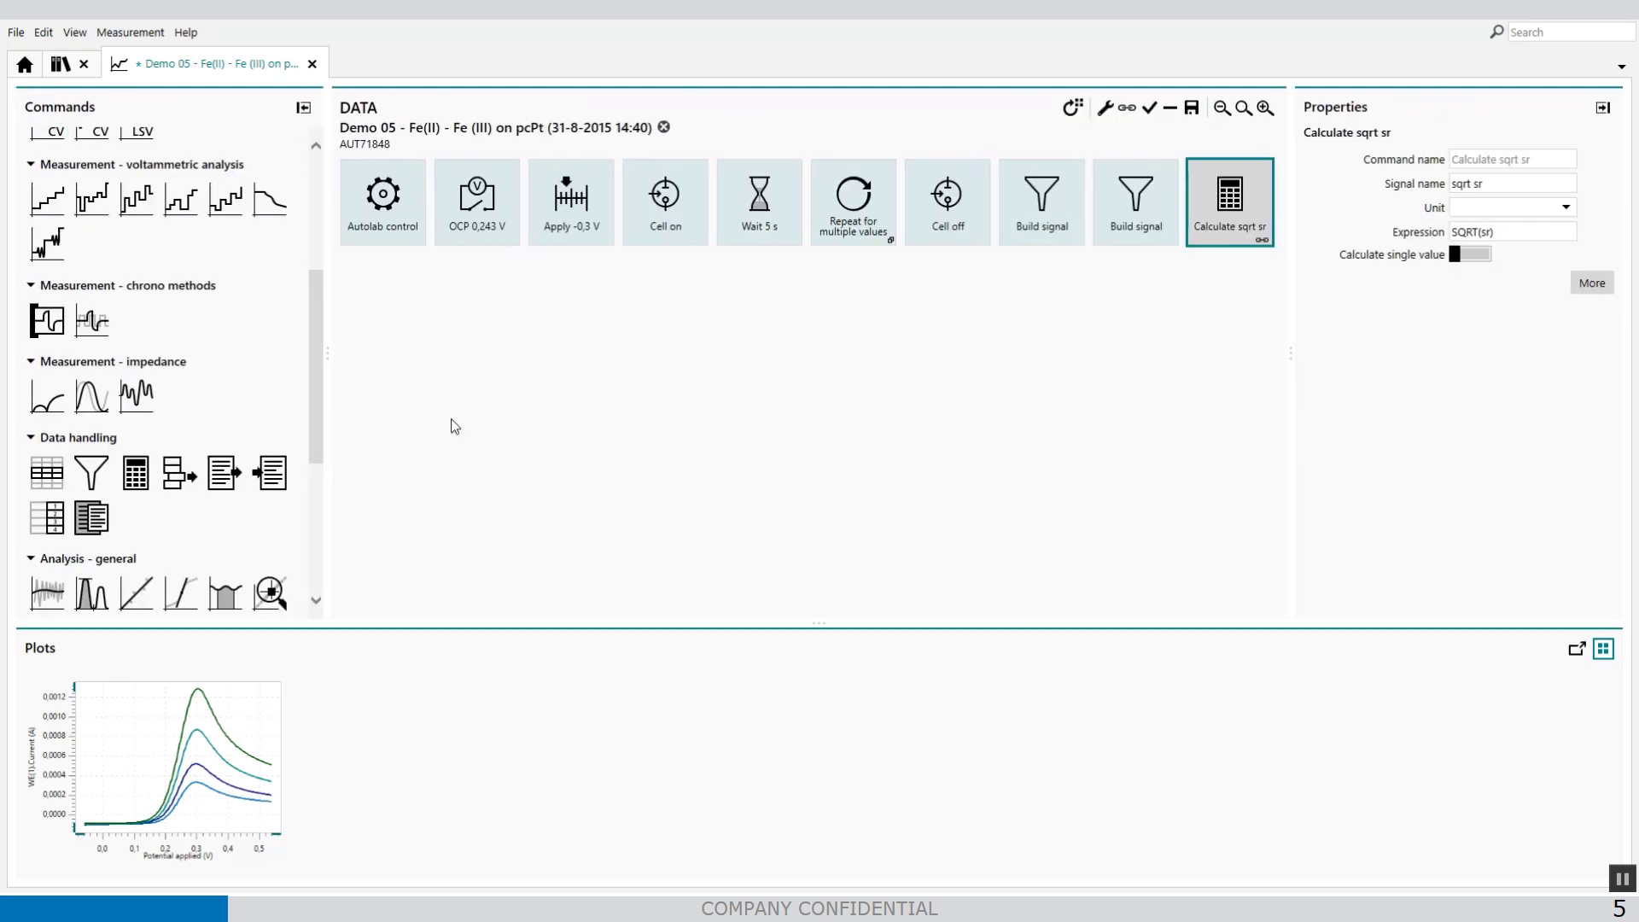
pyautogui.click(708, 402)
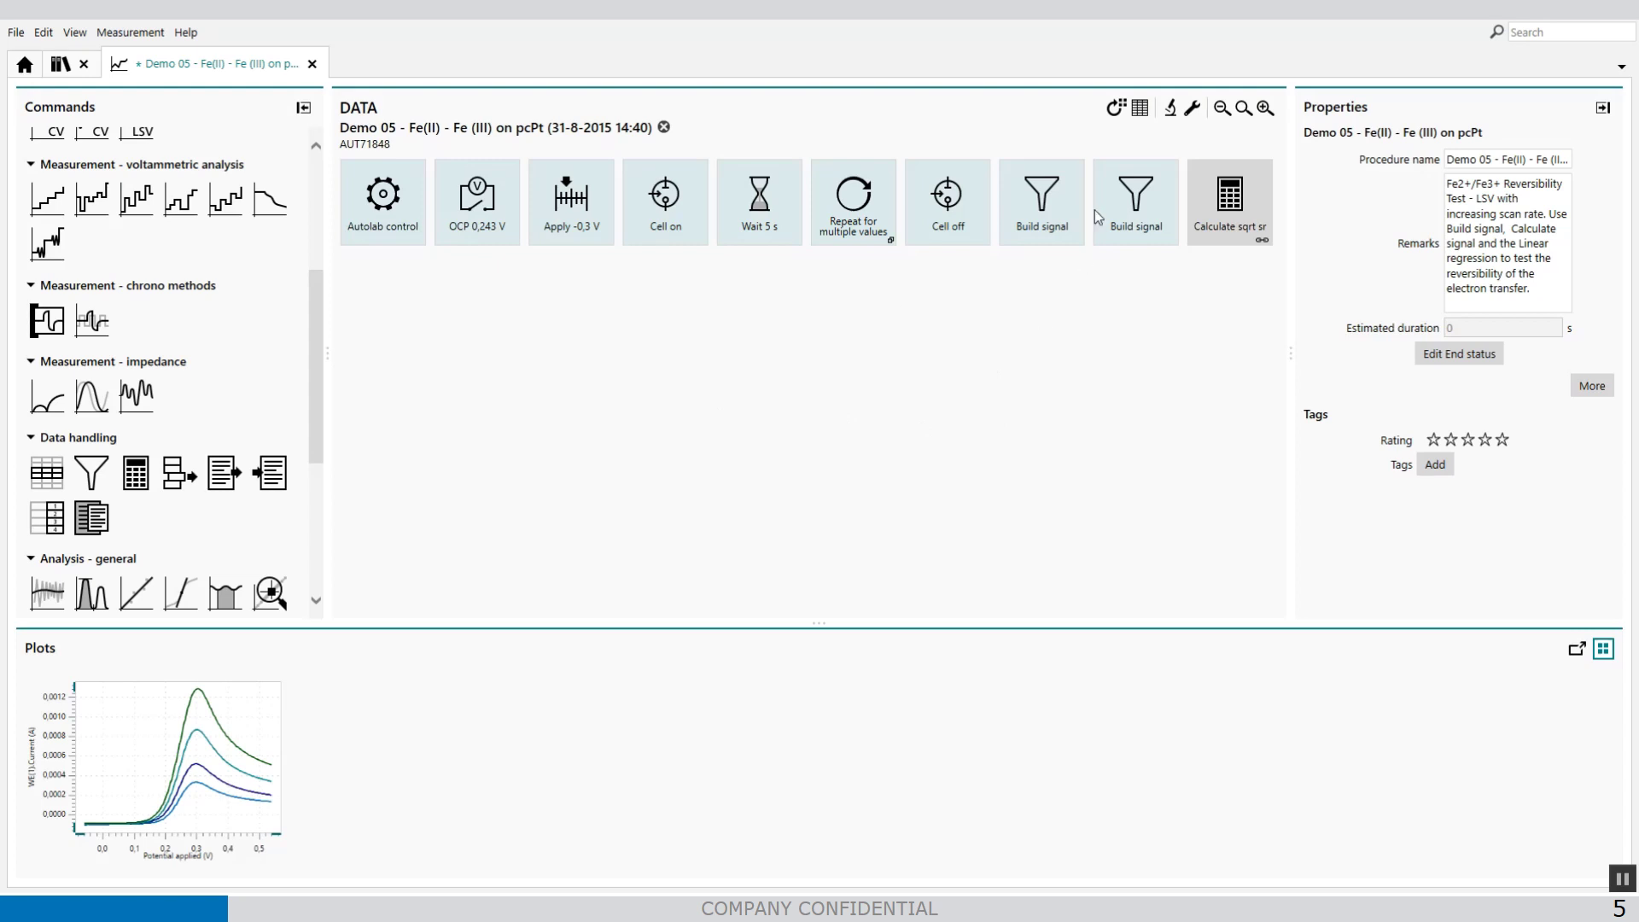
pyautogui.click(1141, 109)
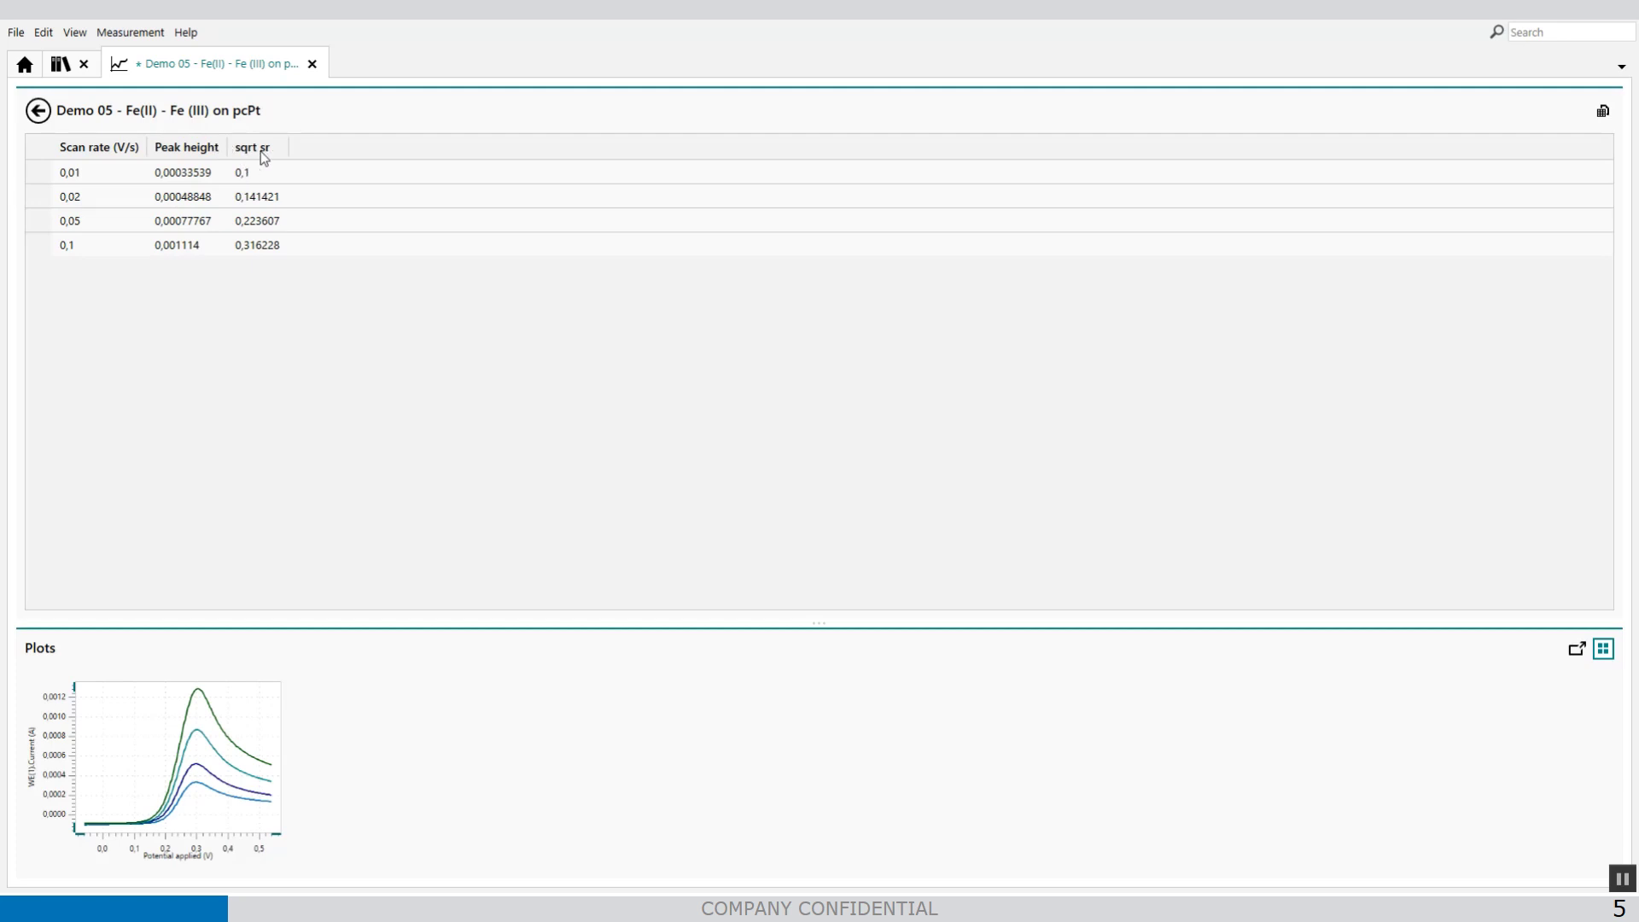
pyautogui.click(38, 110)
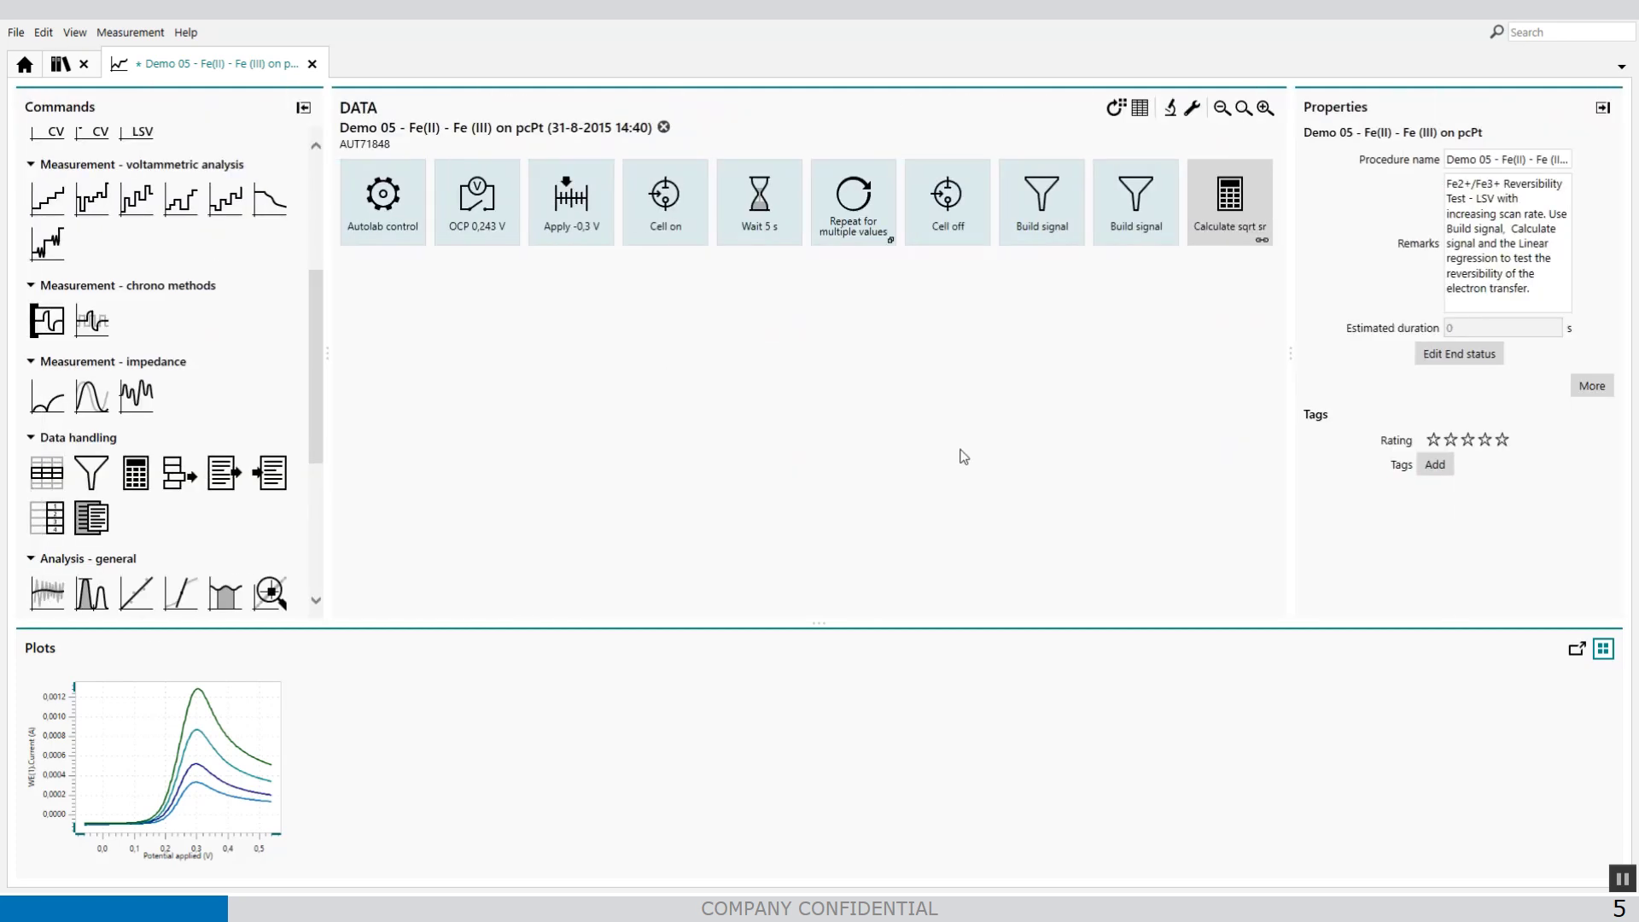
pyautogui.click(1591, 389)
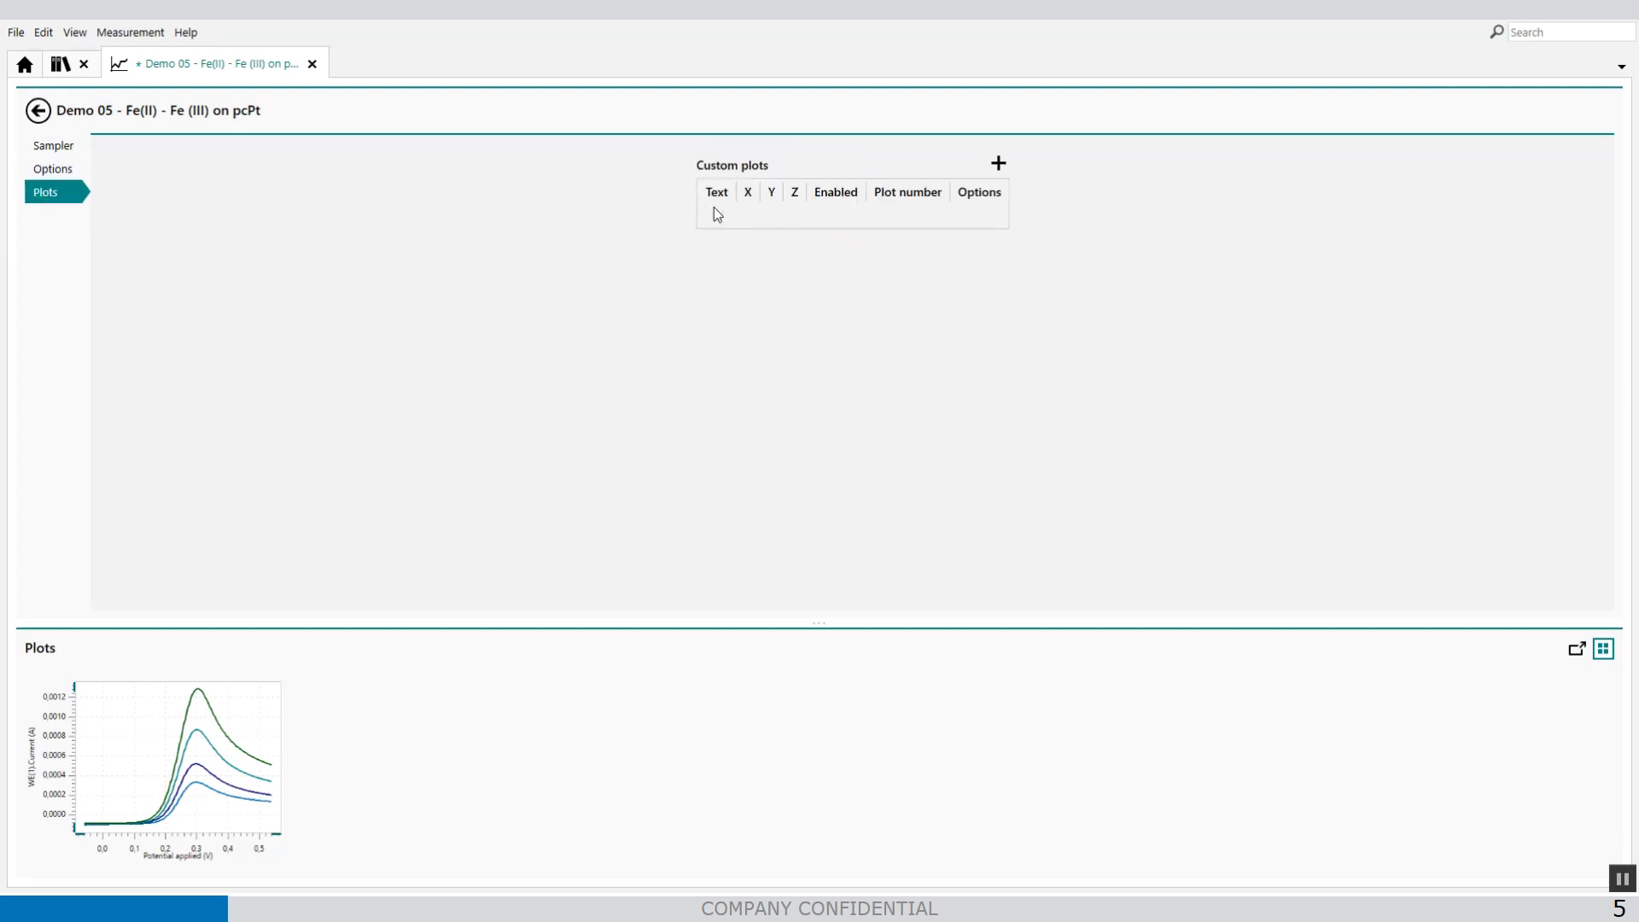
# Step: Add custom plot 2 'sqrt sr vs peak height' with sqrt sr on X and Peak height on Y
pyautogui.click(996, 163)
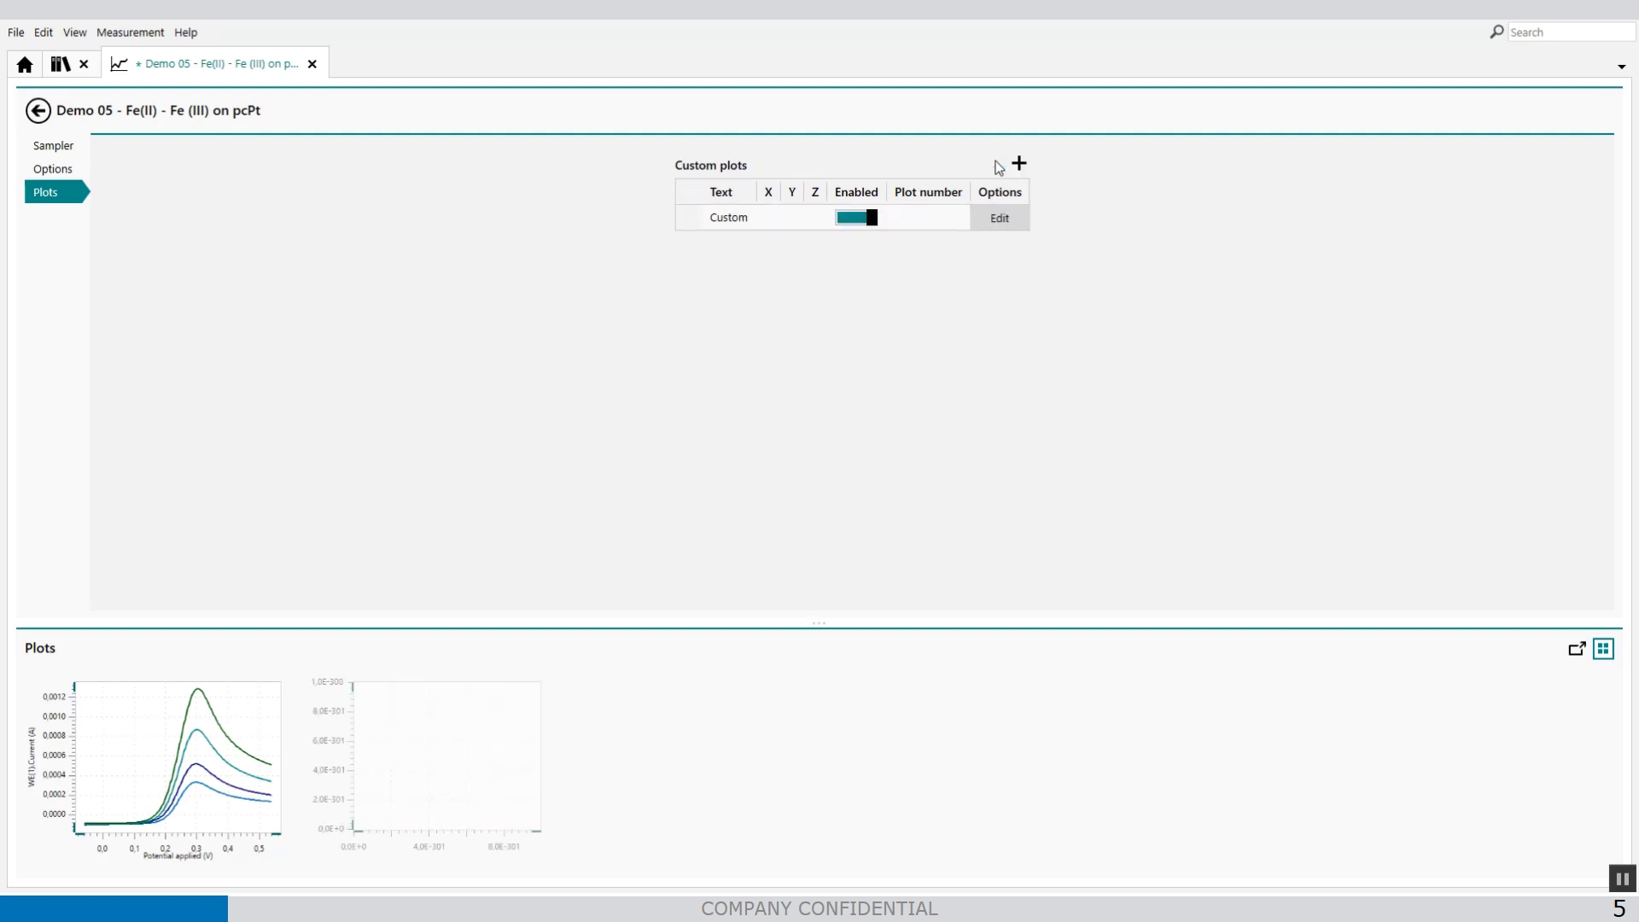
pyautogui.click(773, 219)
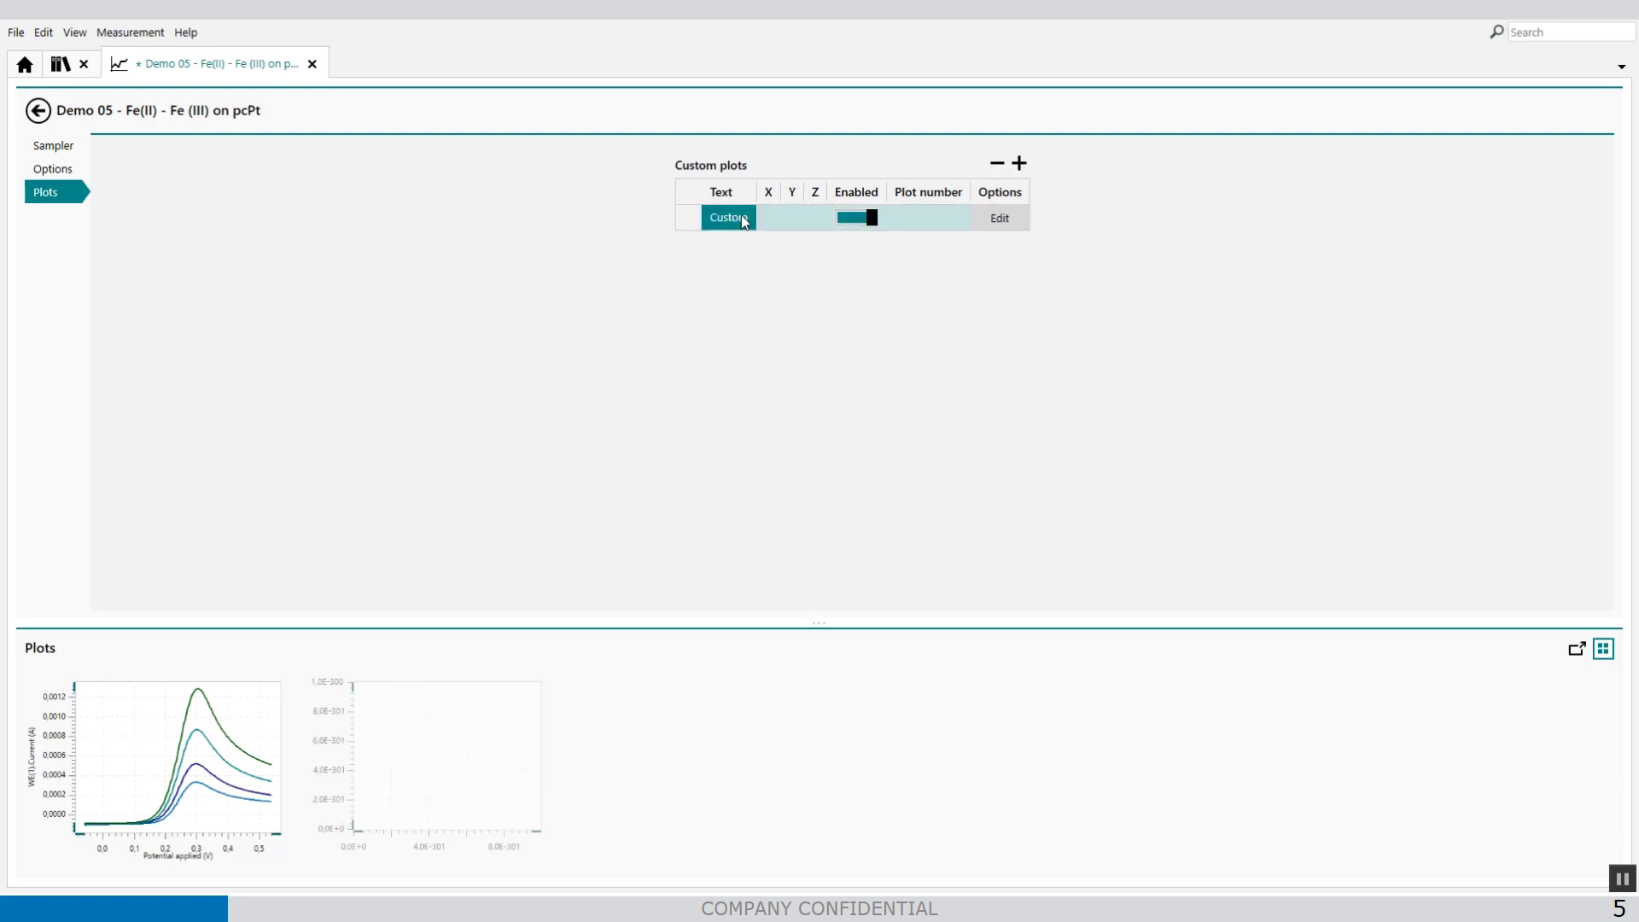
pyautogui.write('sqrt sr vs peak height')
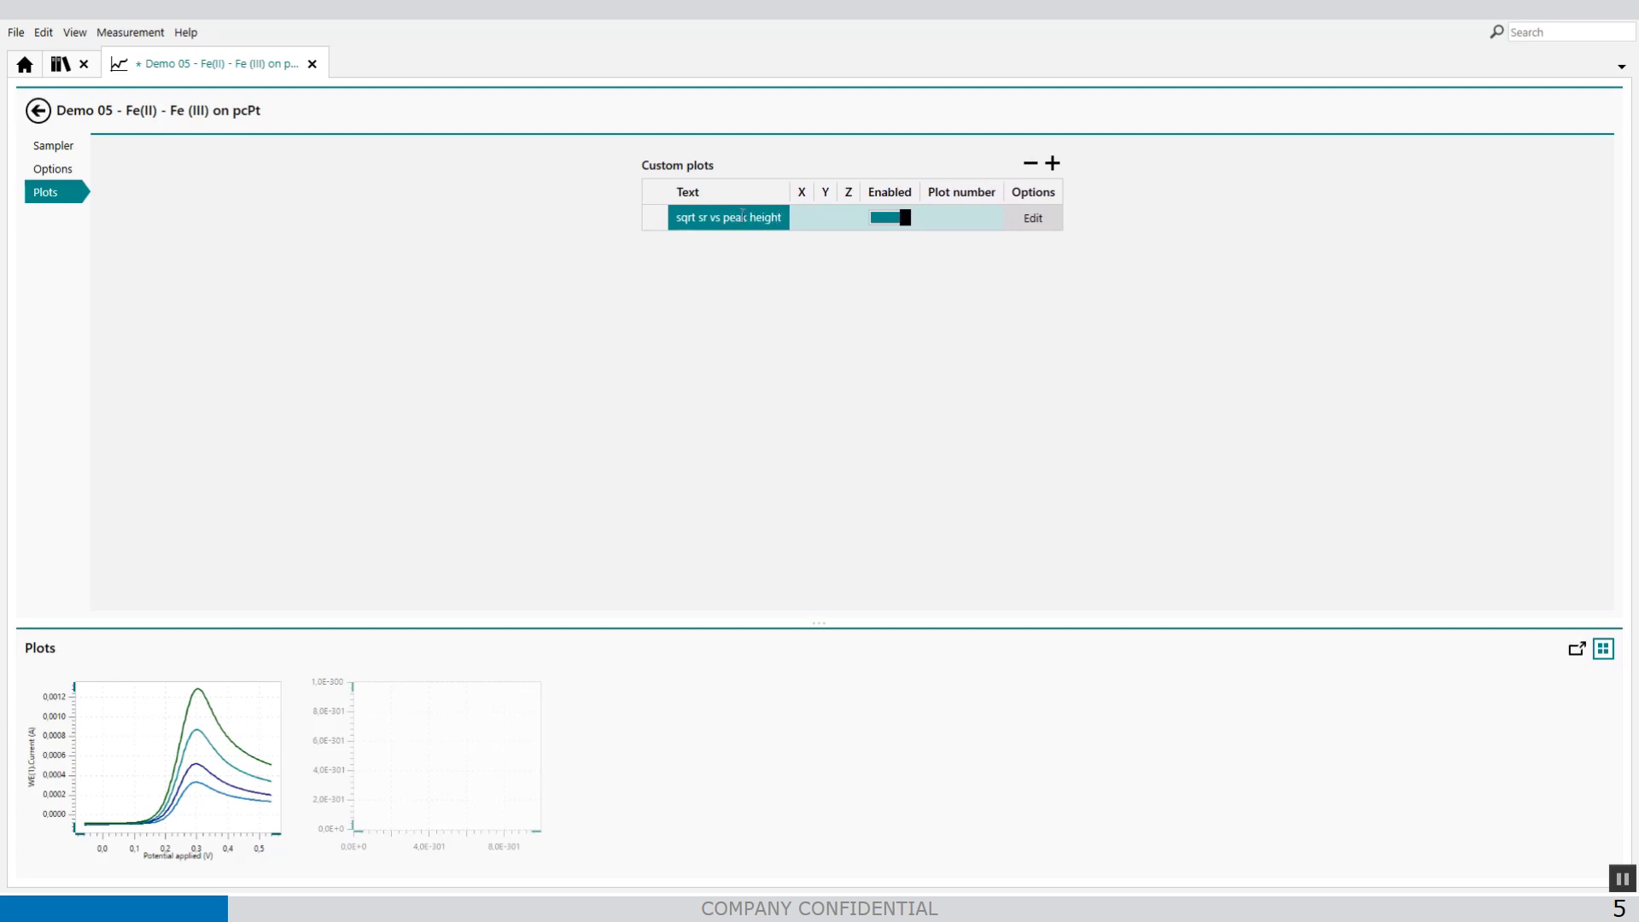
pyautogui.click(799, 219)
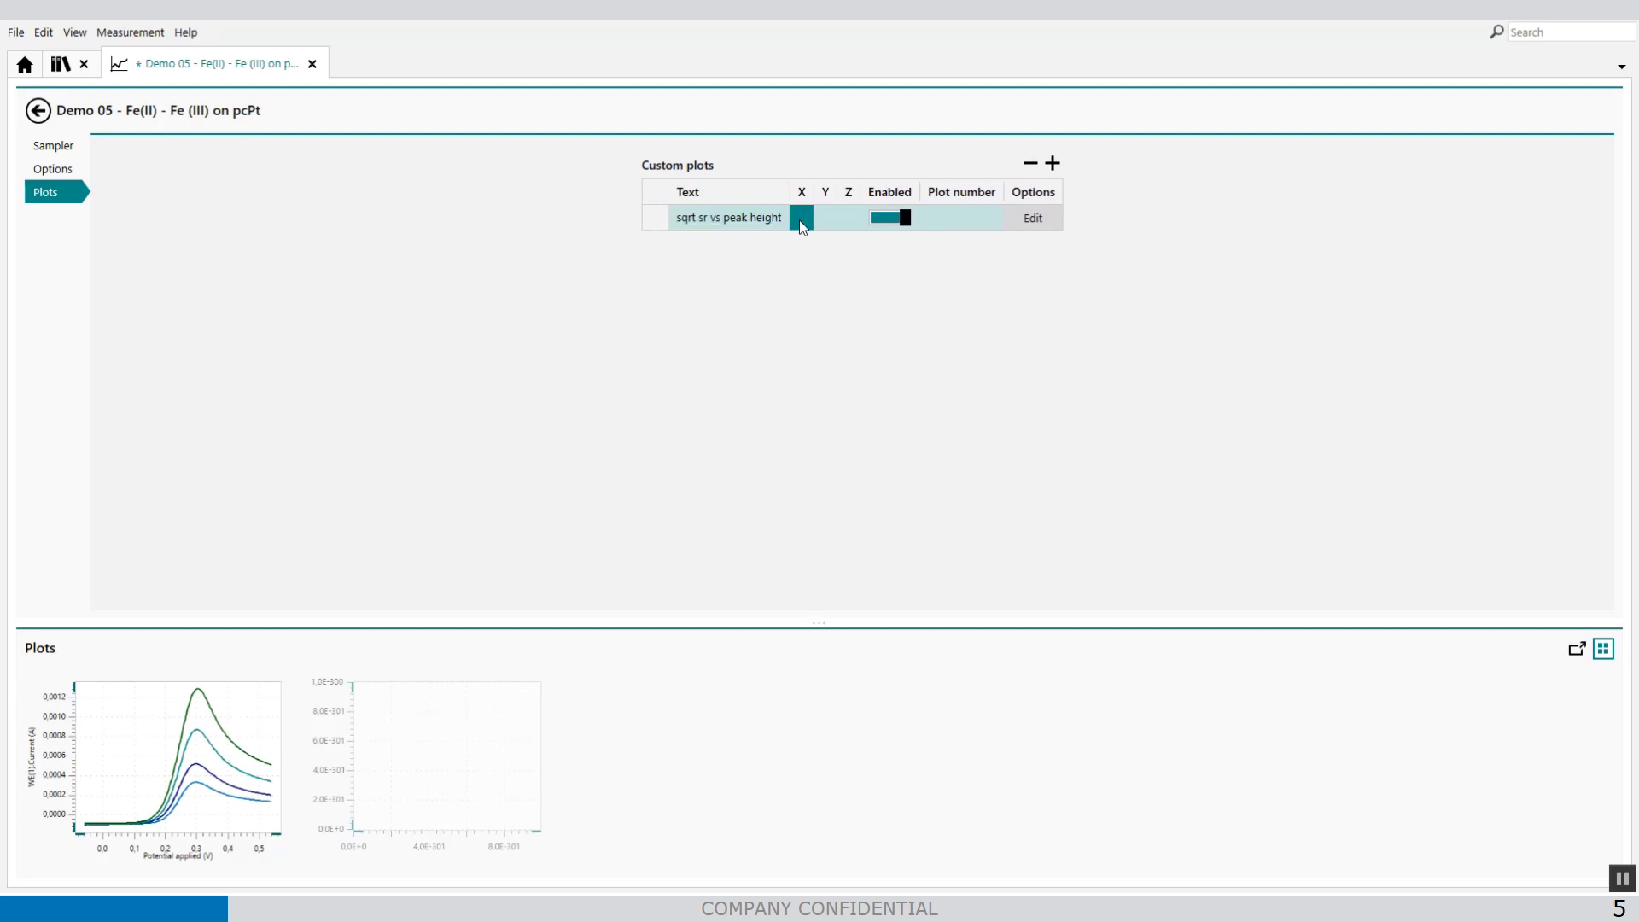
pyautogui.click(786, 282)
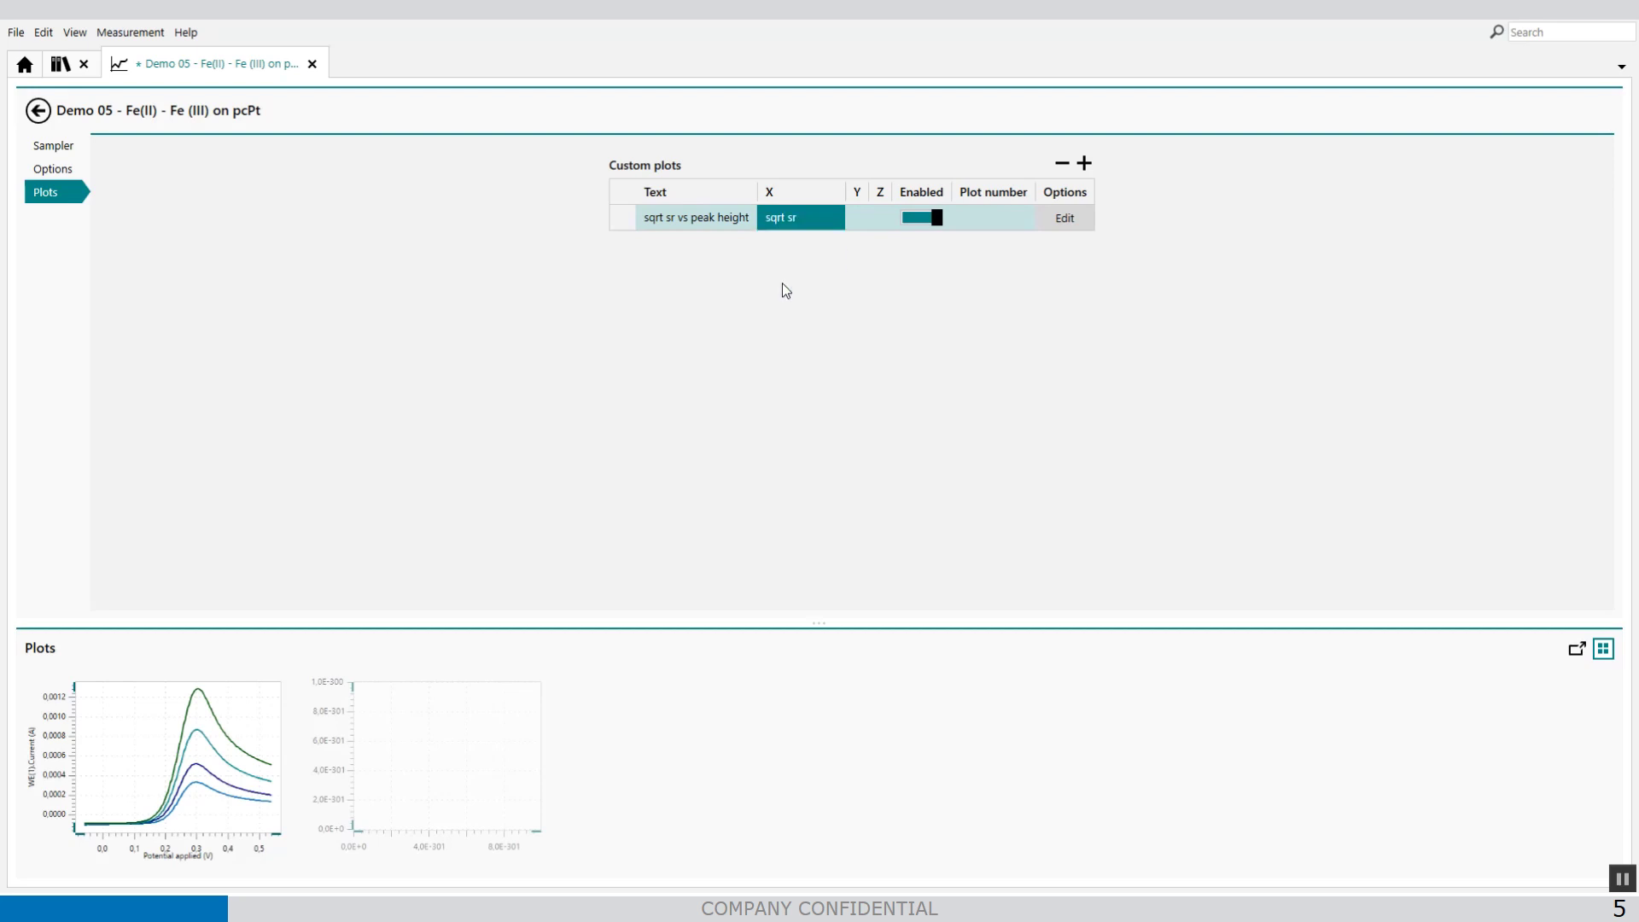
pyautogui.click(859, 218)
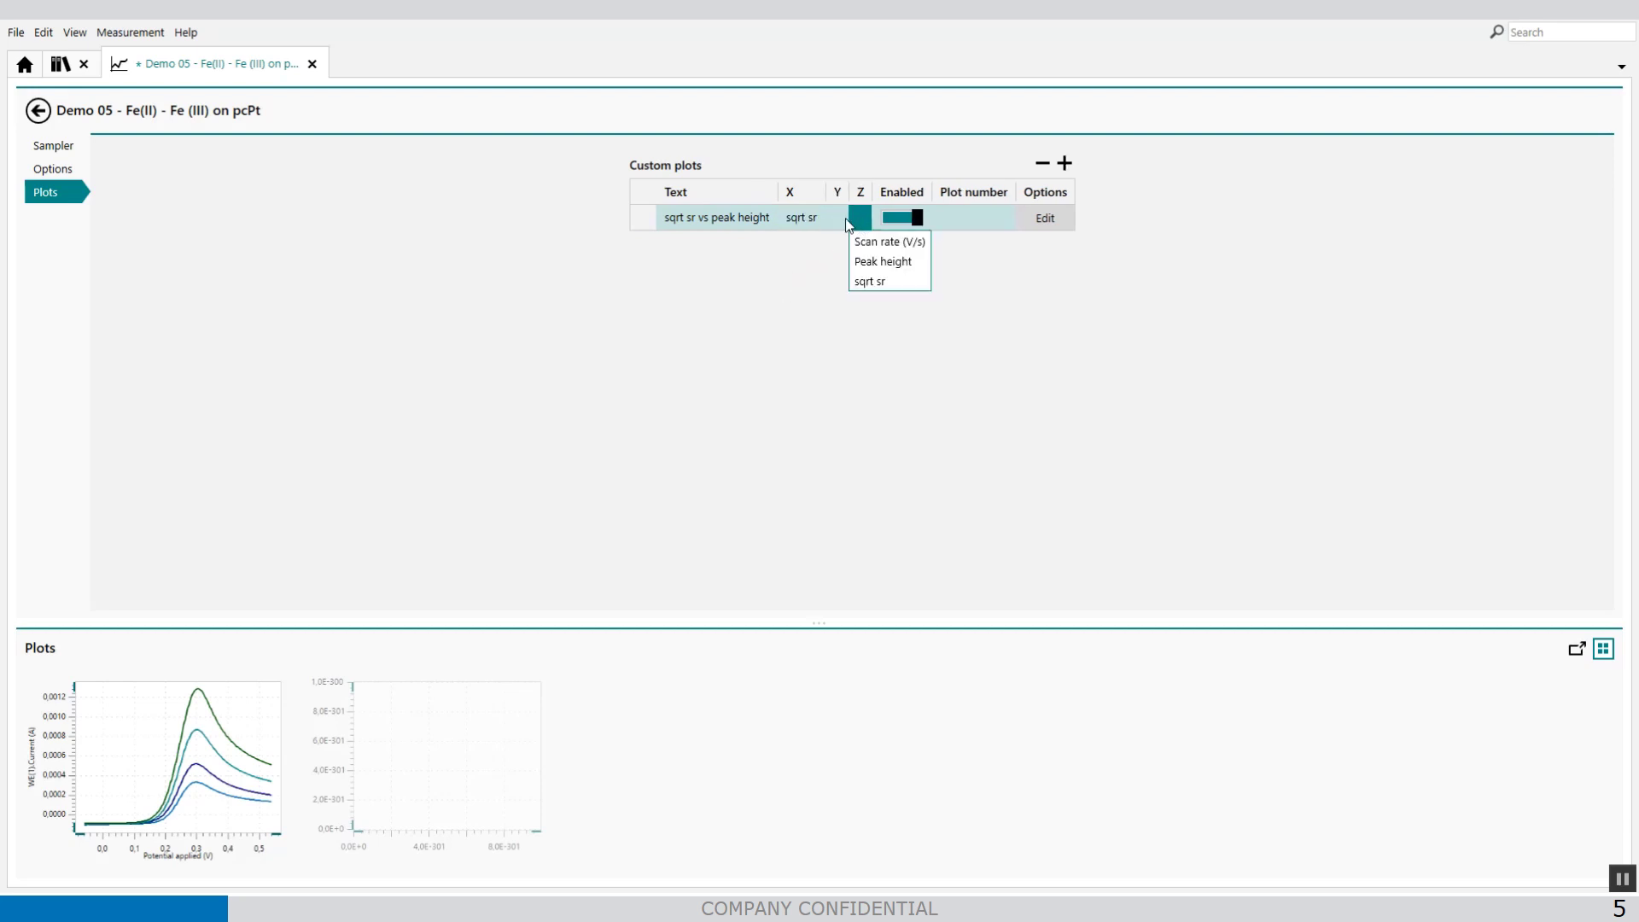
pyautogui.click(842, 220)
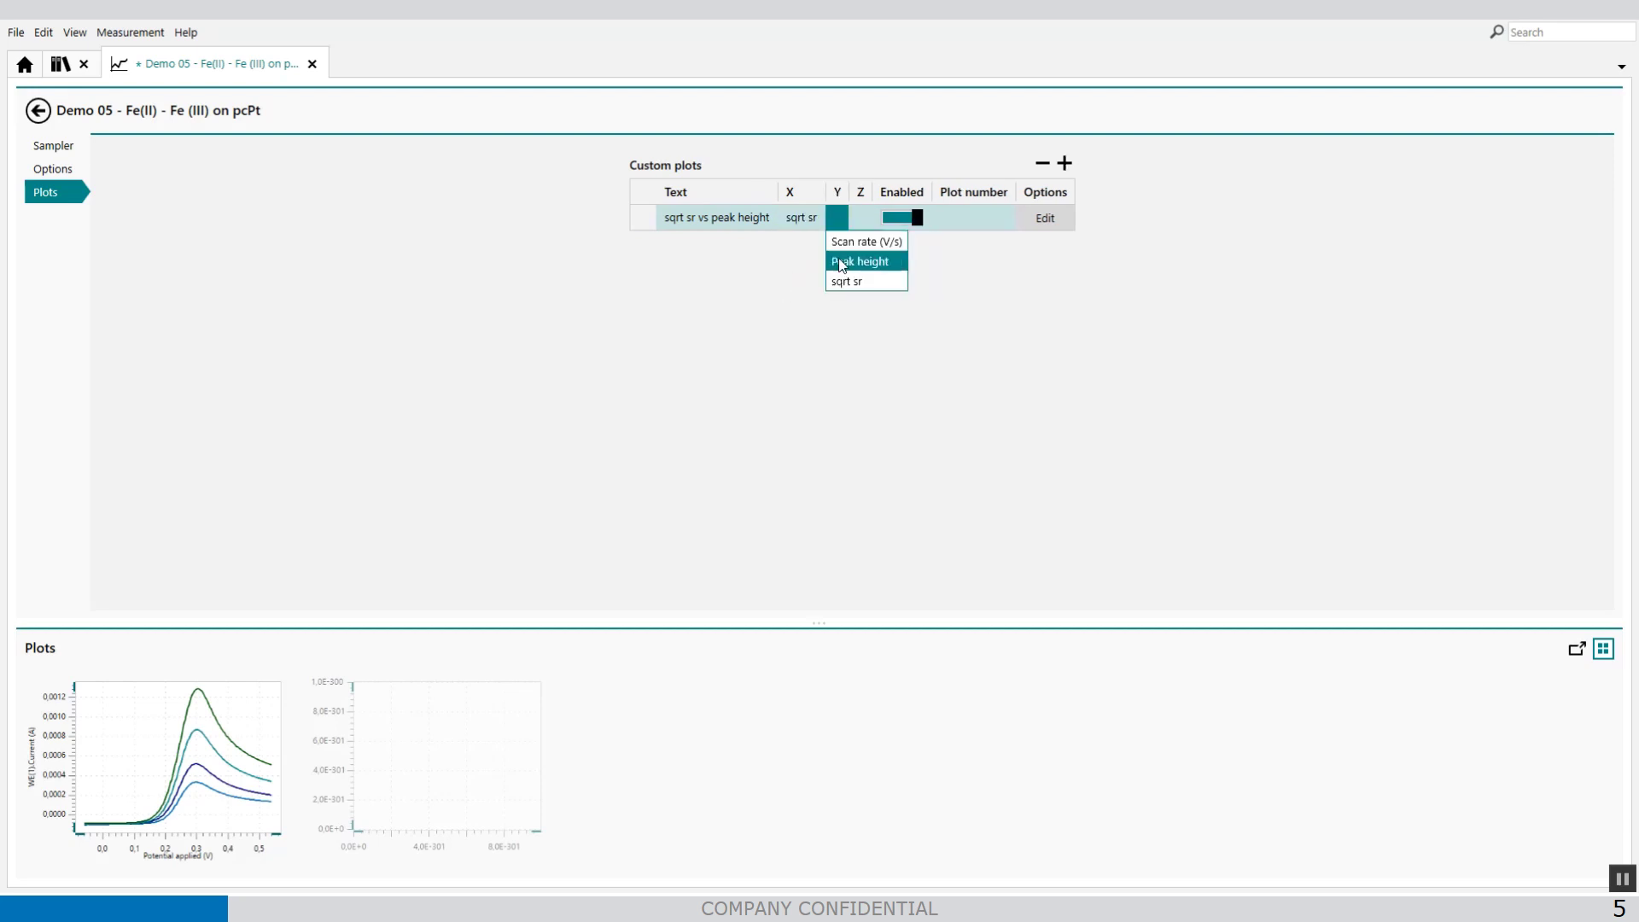
pyautogui.click(843, 263)
pyautogui.click(1003, 224)
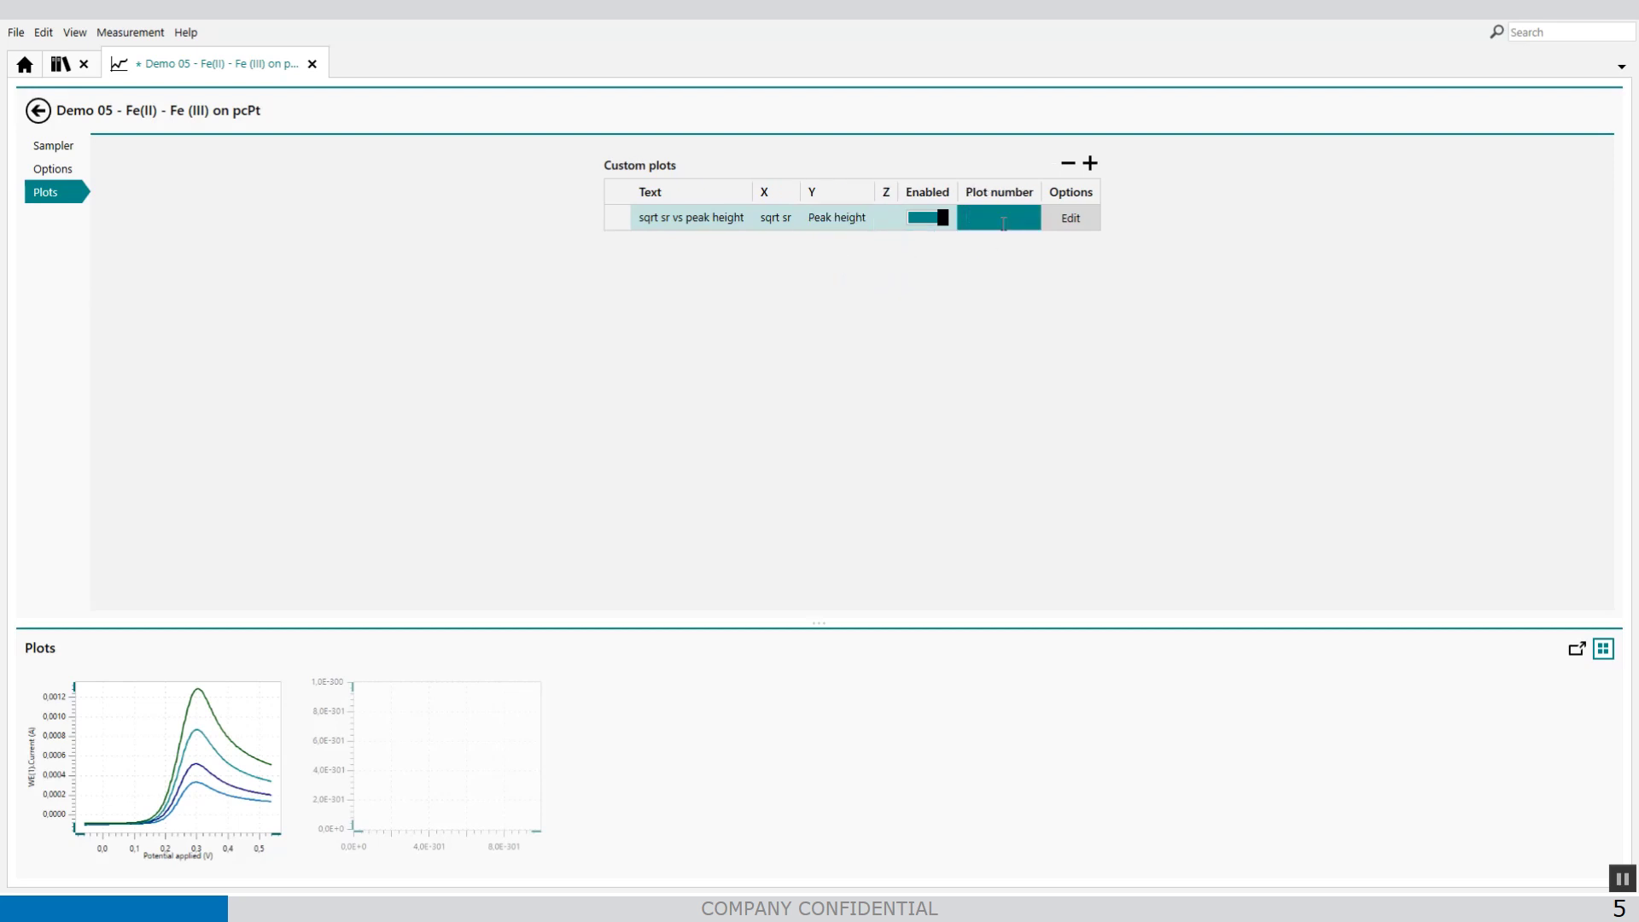
pyautogui.write('2')
pyautogui.click(1062, 222)
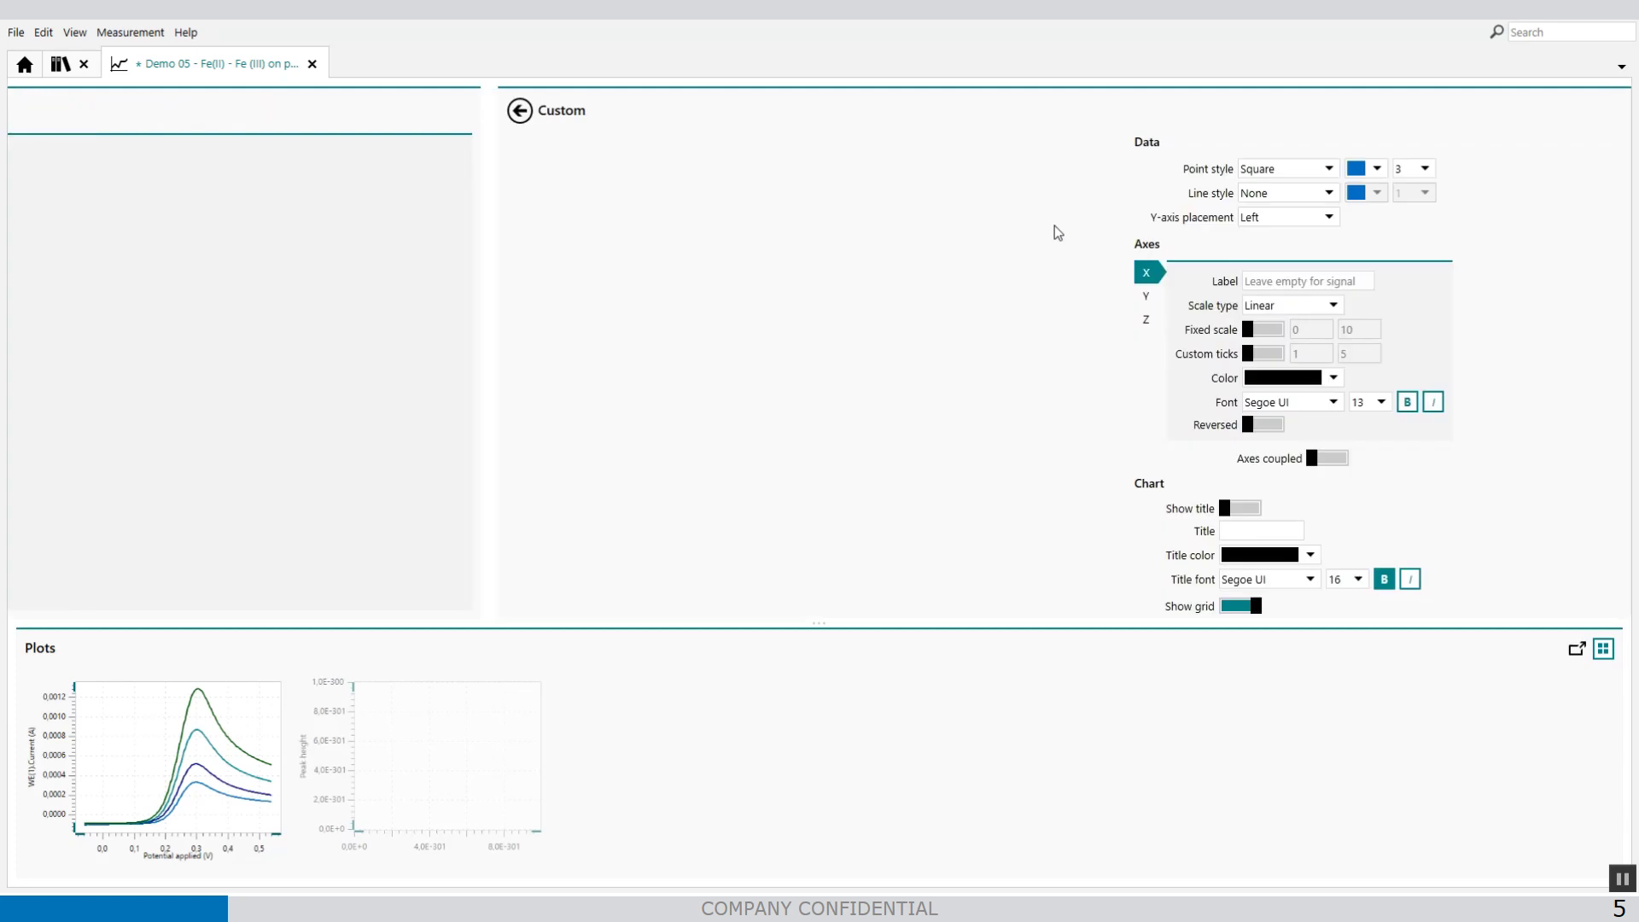
# Step: Set the custom plot's square marker size to 9 and go back to the procedure
pyautogui.click(936, 169)
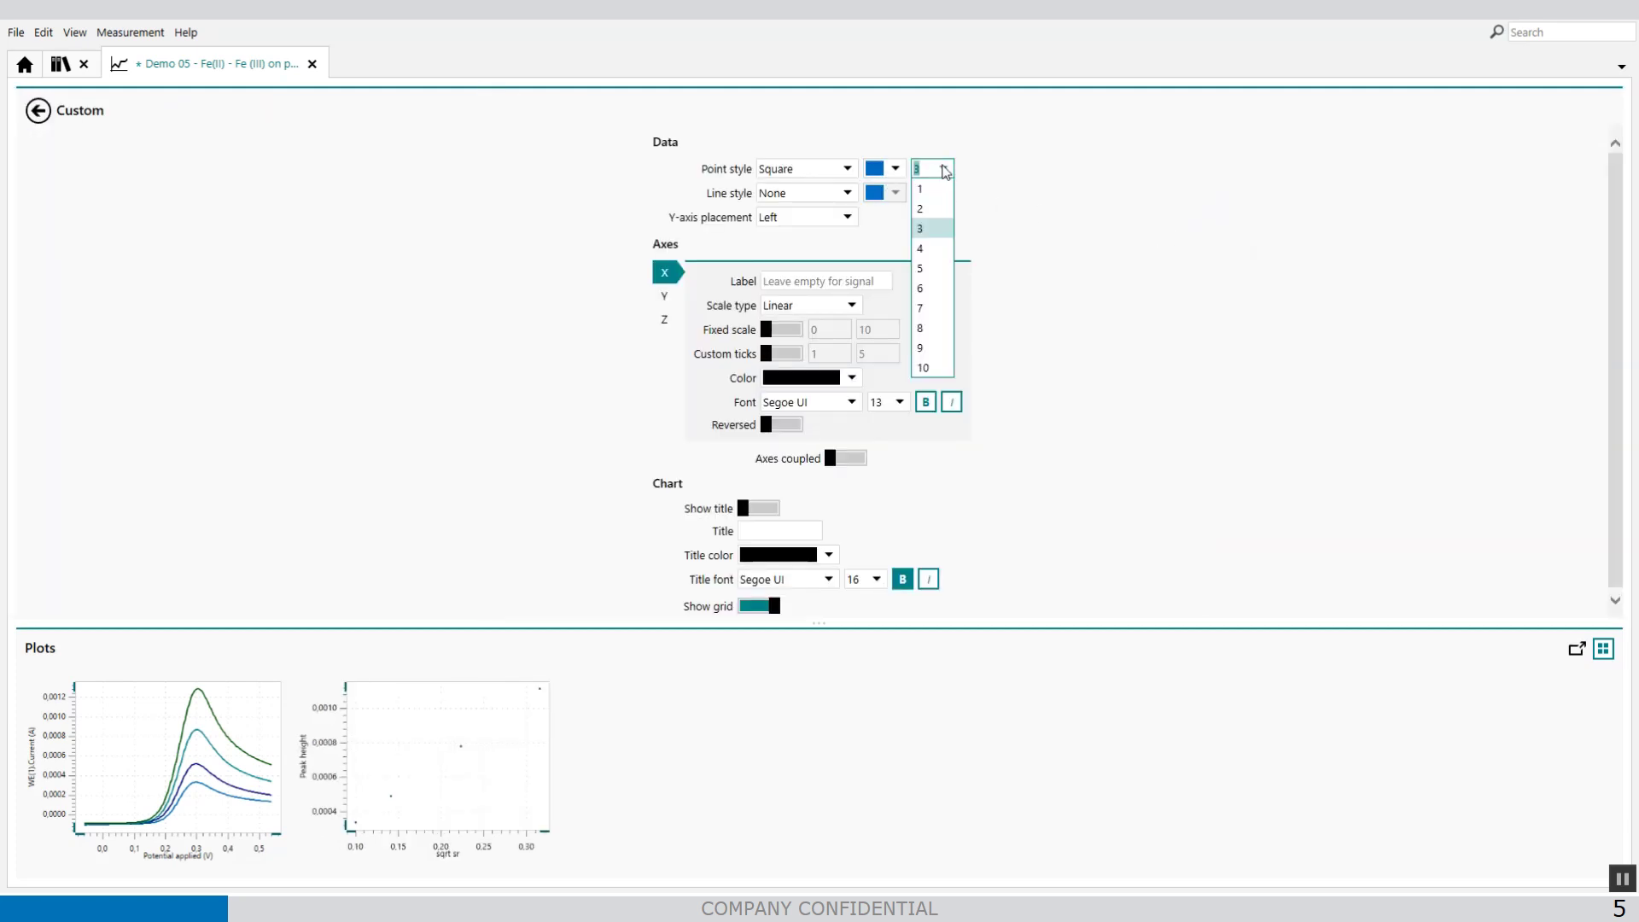
pyautogui.click(929, 349)
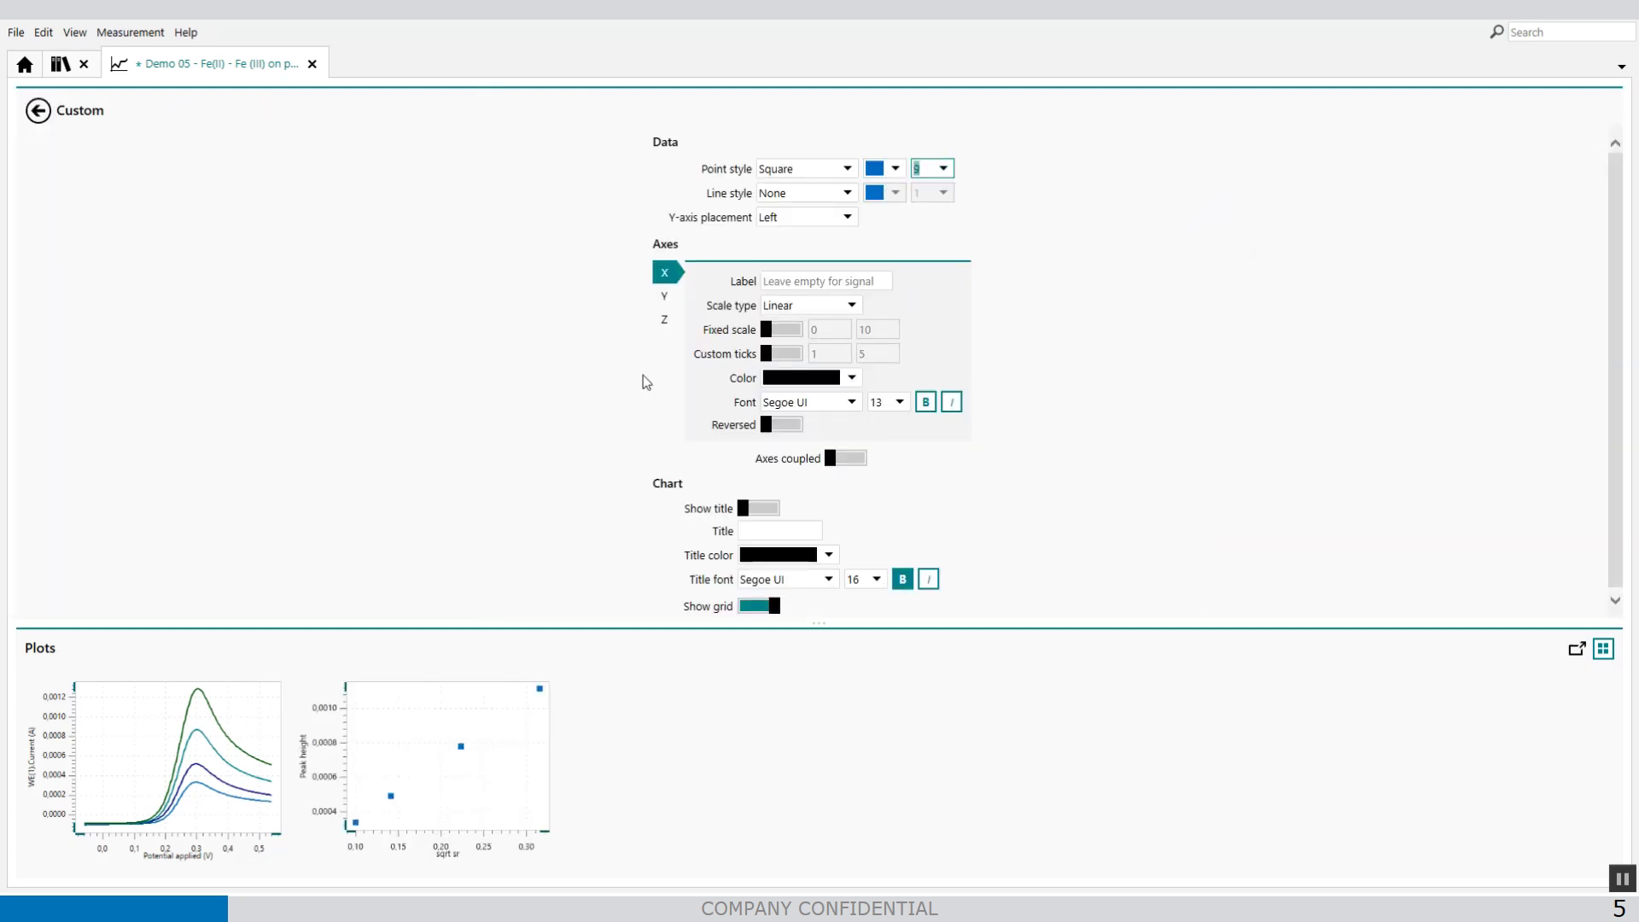
pyautogui.click(38, 110)
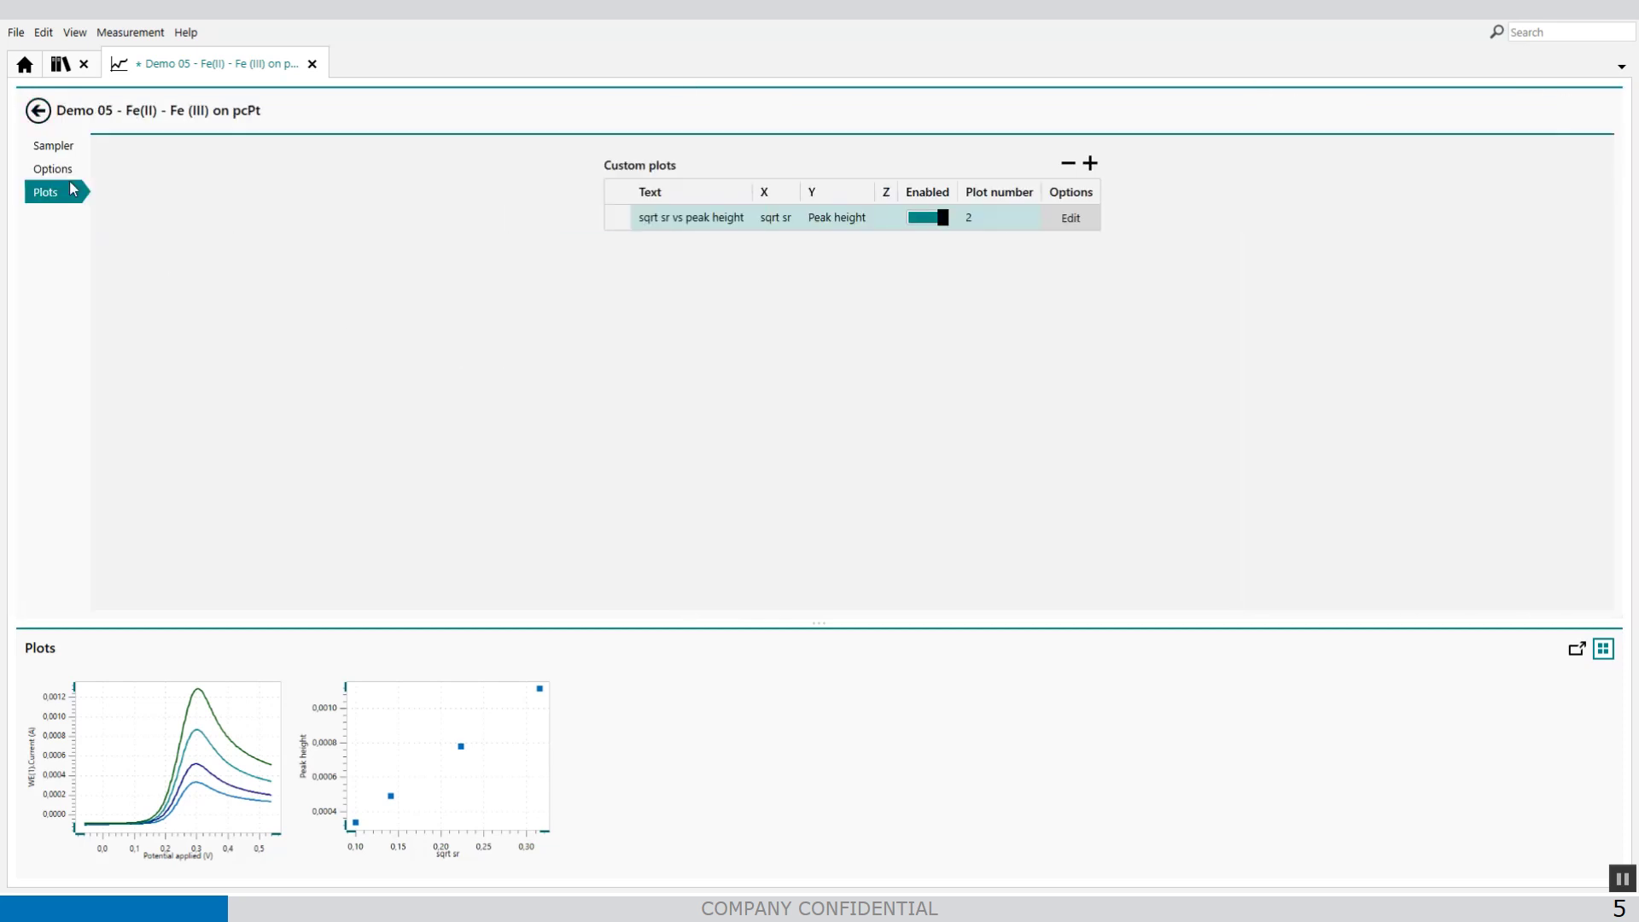
pyautogui.click(38, 110)
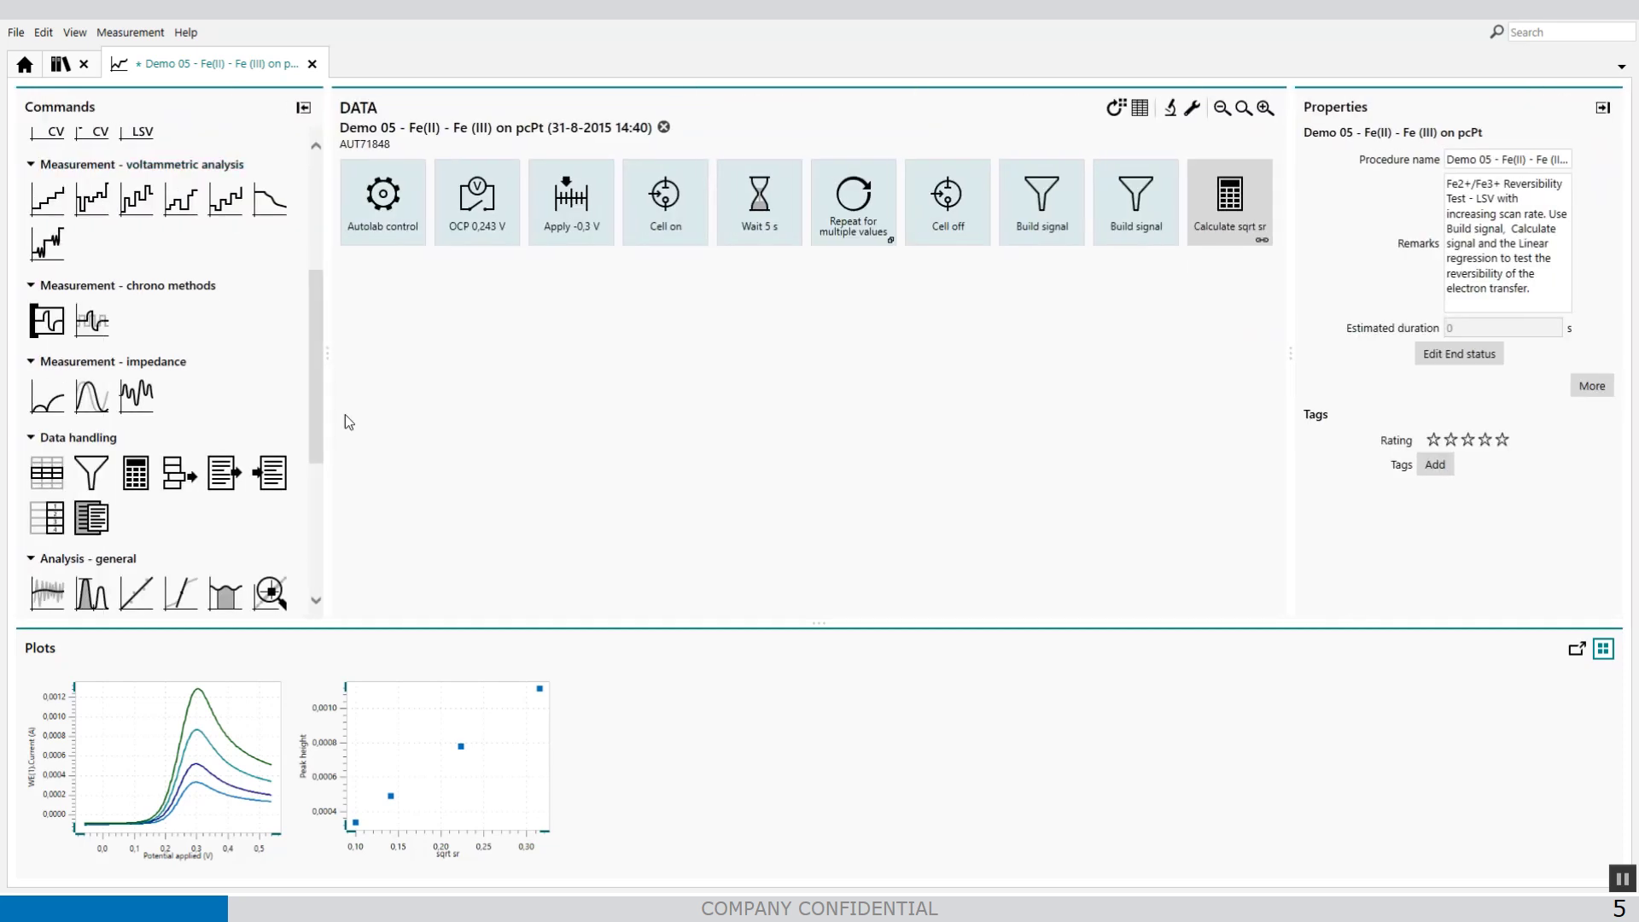
pyautogui.click(451, 704)
pyautogui.click(451, 704)
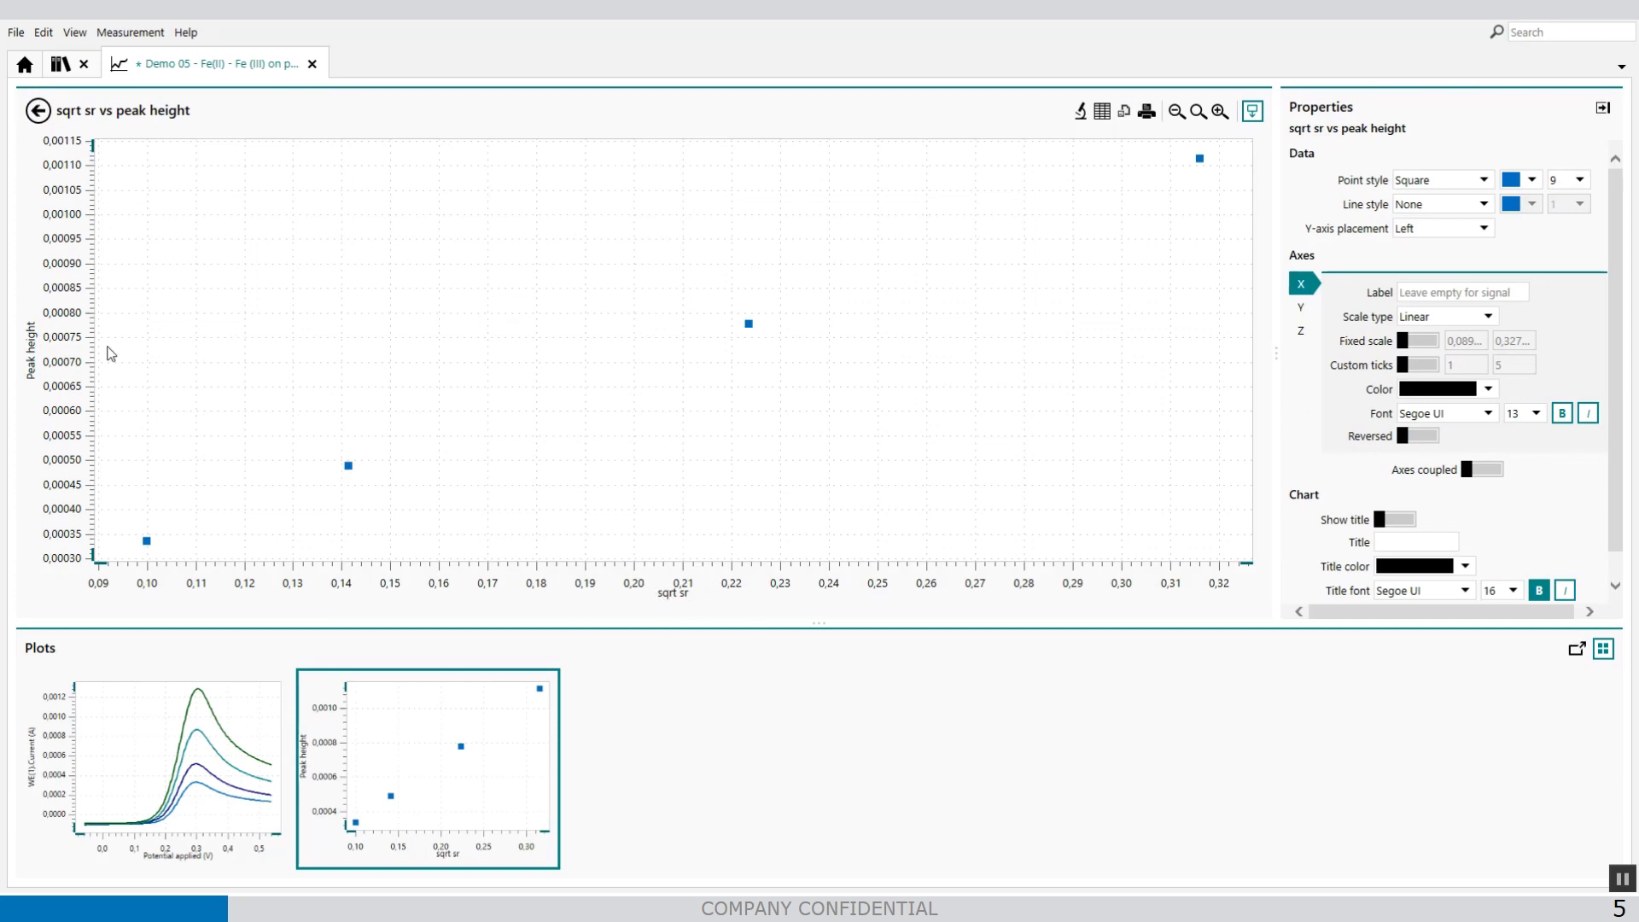
pyautogui.click(39, 112)
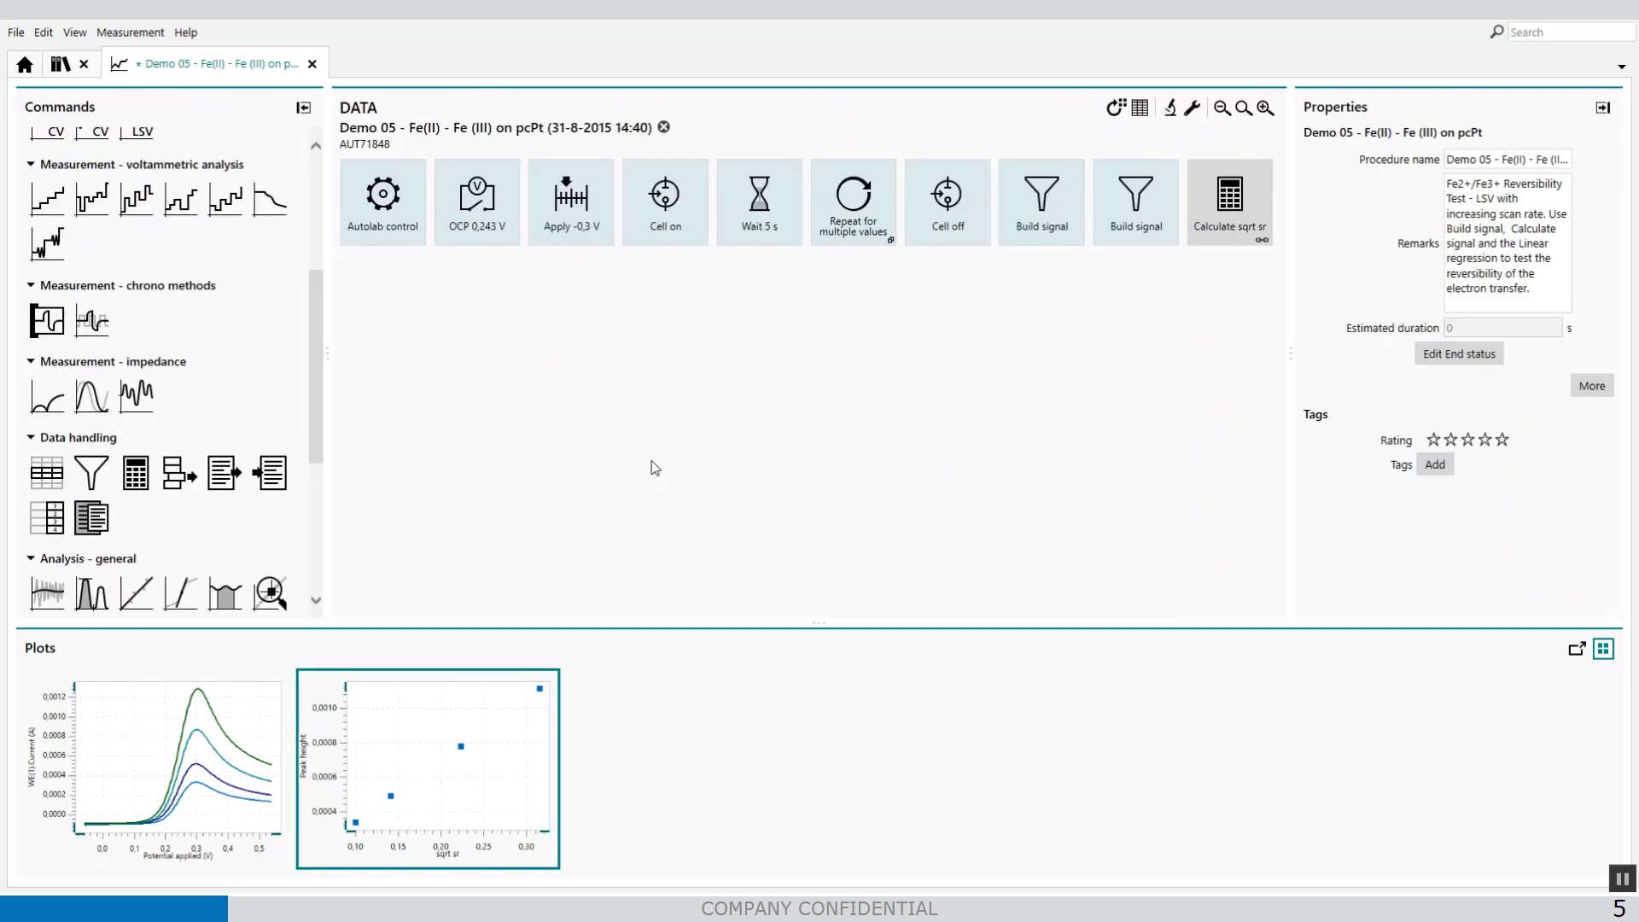